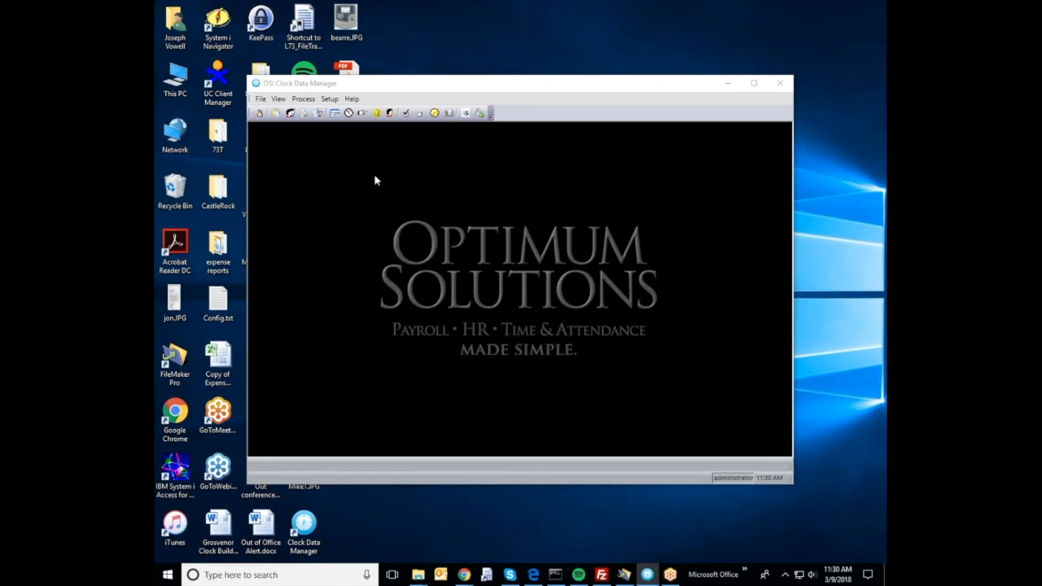
# View the About box showing Clock Data Manager version 4.9.0.0.
pyautogui.click(351, 99)
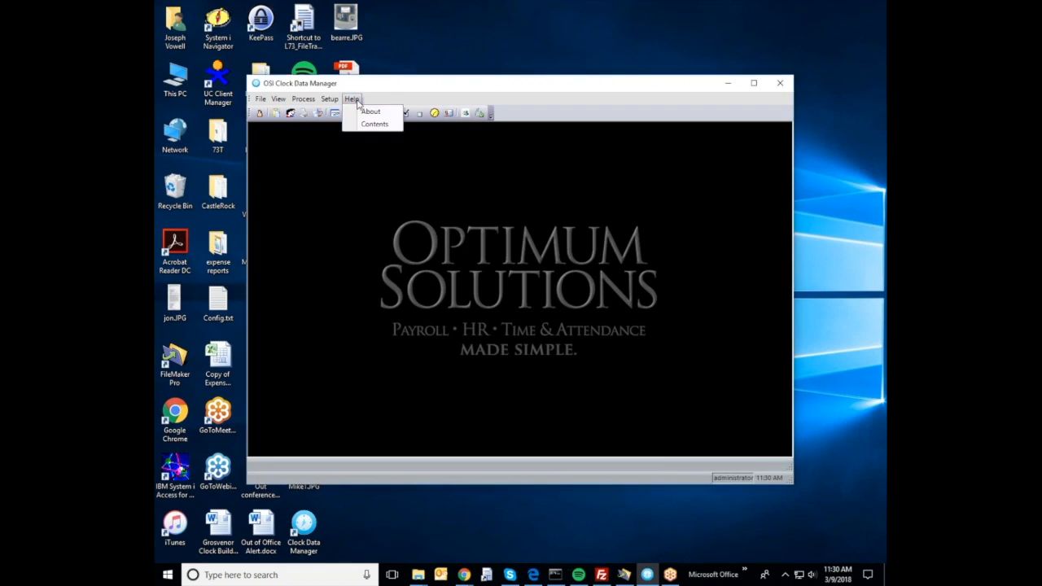
pyautogui.click(396, 115)
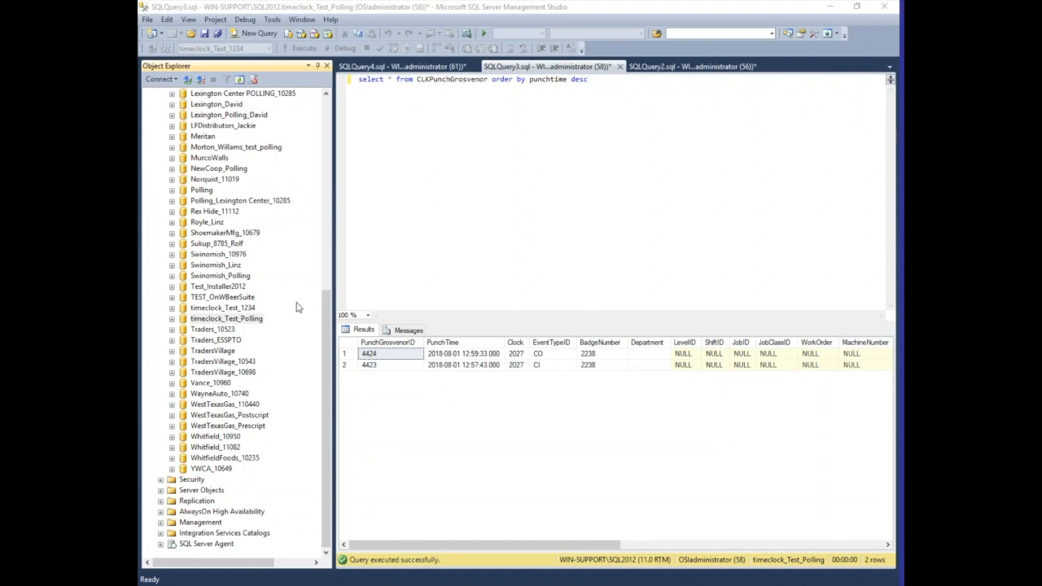
# Run a full backup of the timeclock_Test_Polling database and dismiss the success message.
pyautogui.click(232, 319)
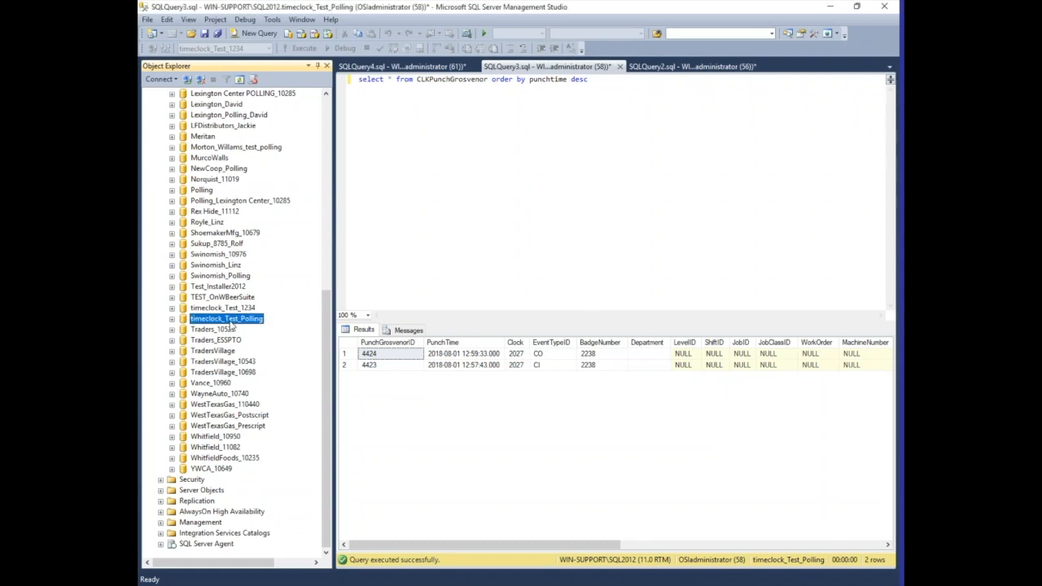
pyautogui.rightClick(232, 324)
pyautogui.moveTo(261, 370)
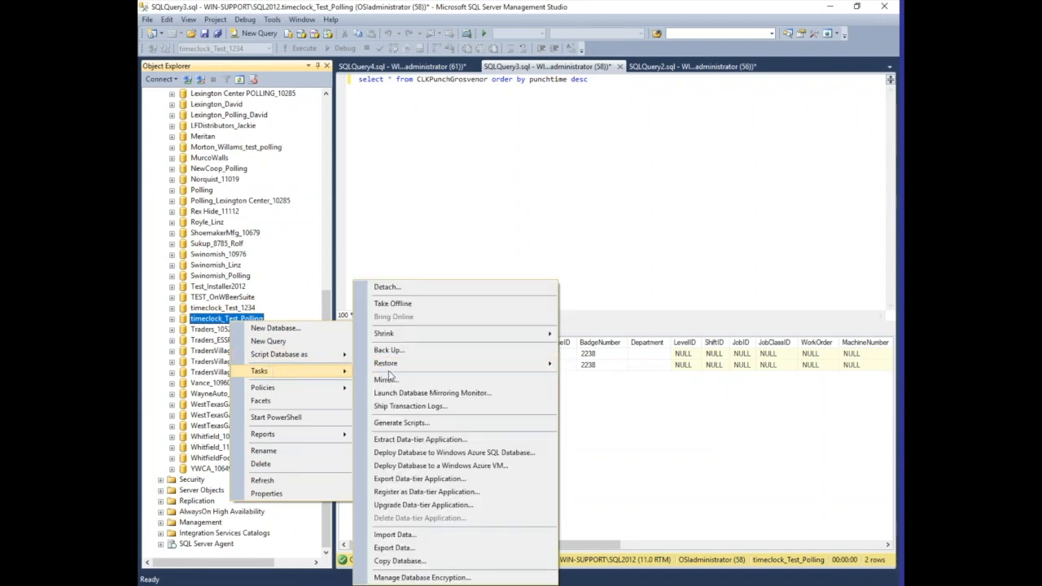
pyautogui.click(413, 350)
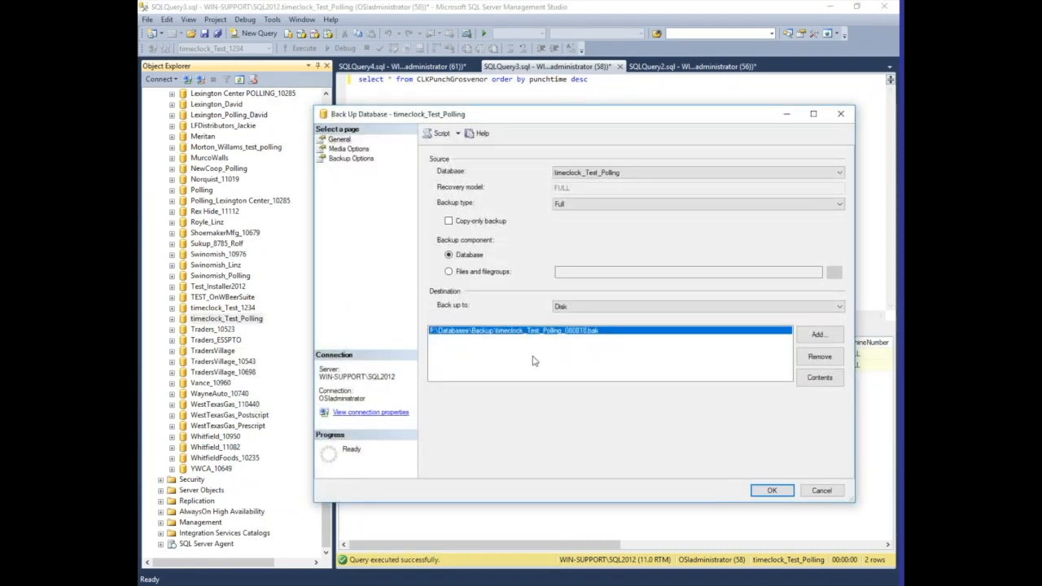
pyautogui.click(773, 491)
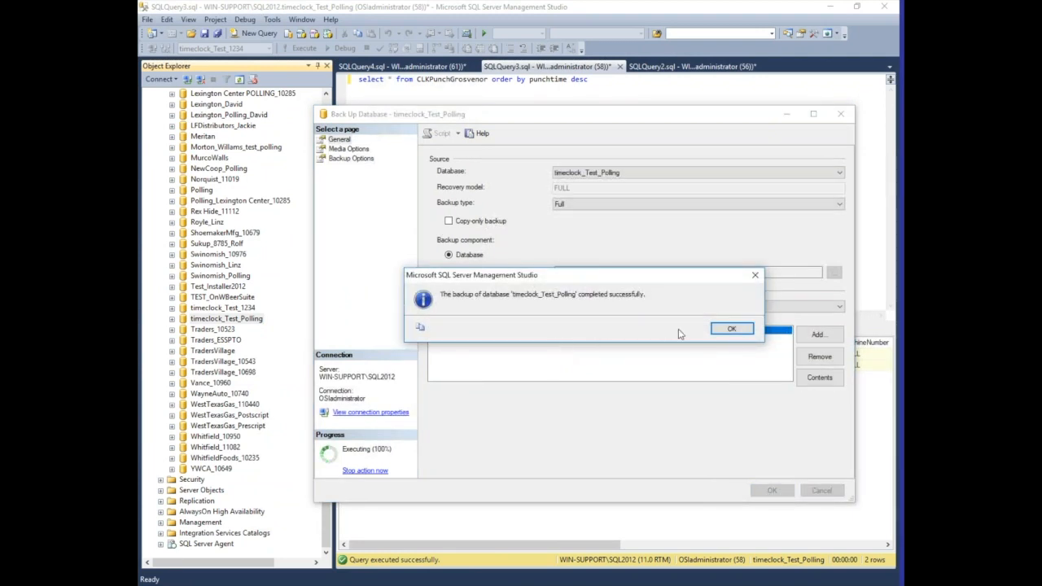
pyautogui.click(730, 329)
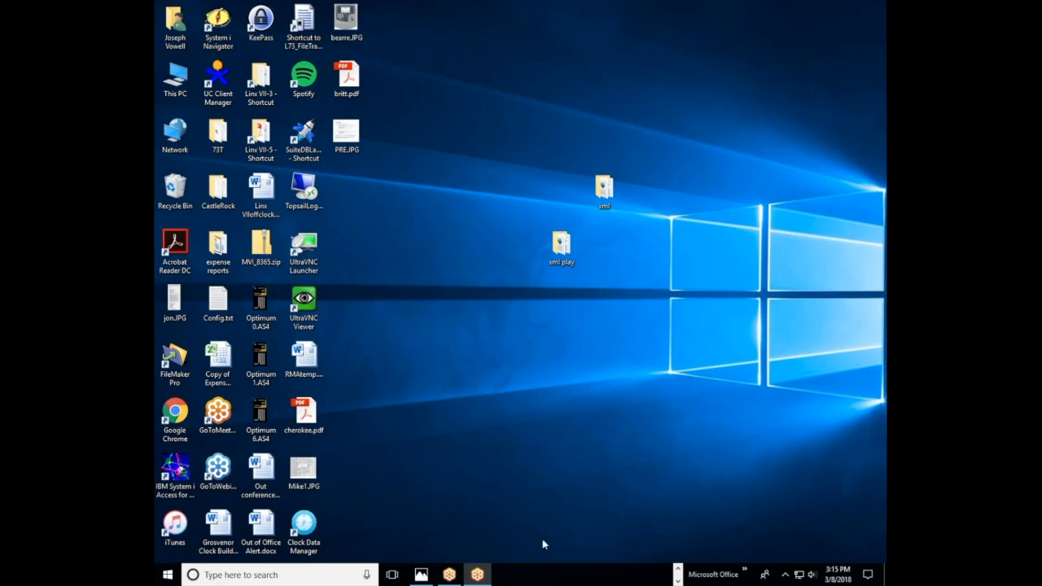
# Search Windows for 'uninstall' and bring up Add or remove programs.
pyautogui.click(268, 574)
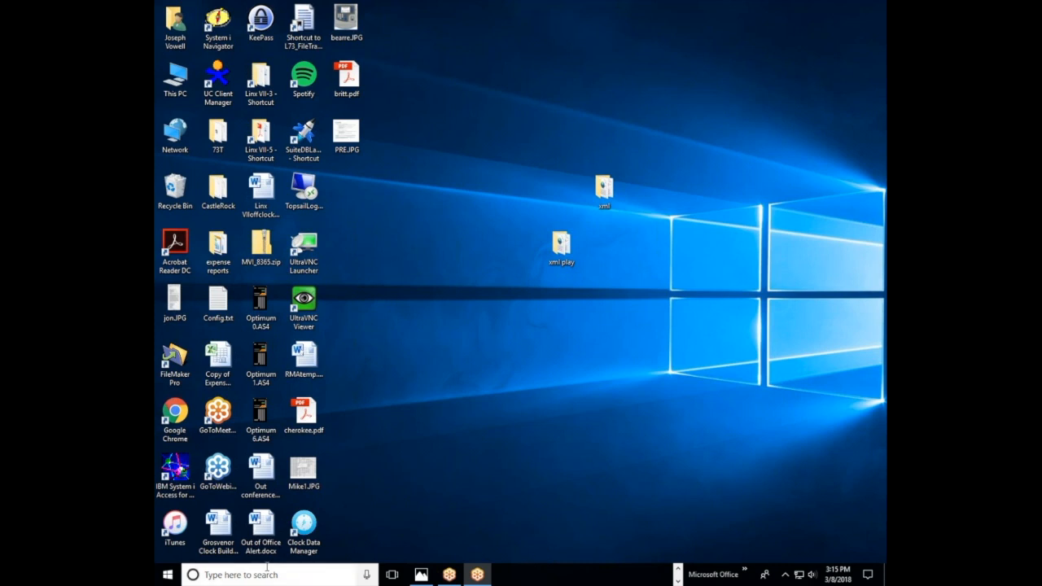
pyautogui.write('uNINSTAL')
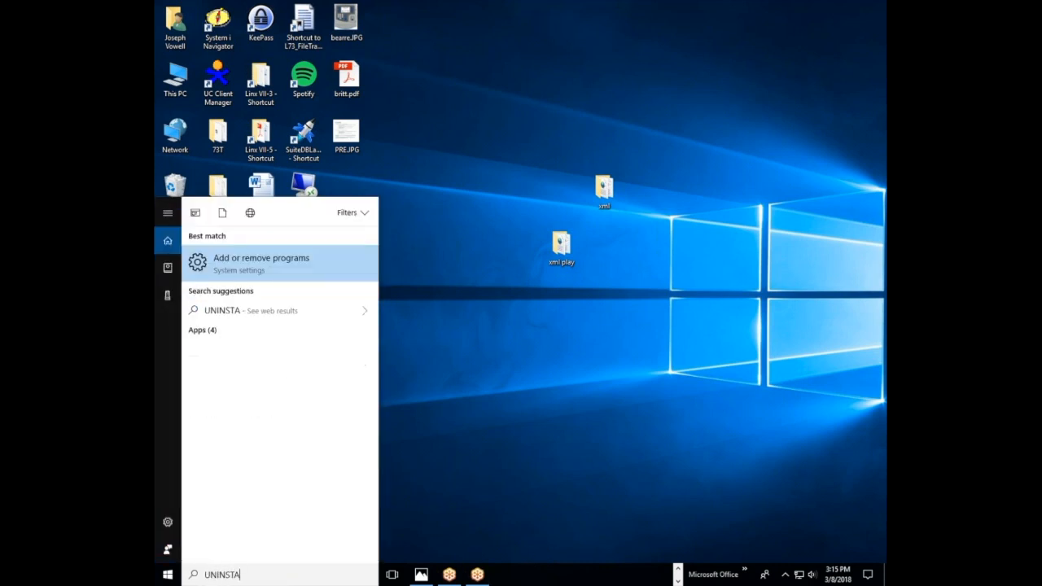
pyautogui.press('Return')
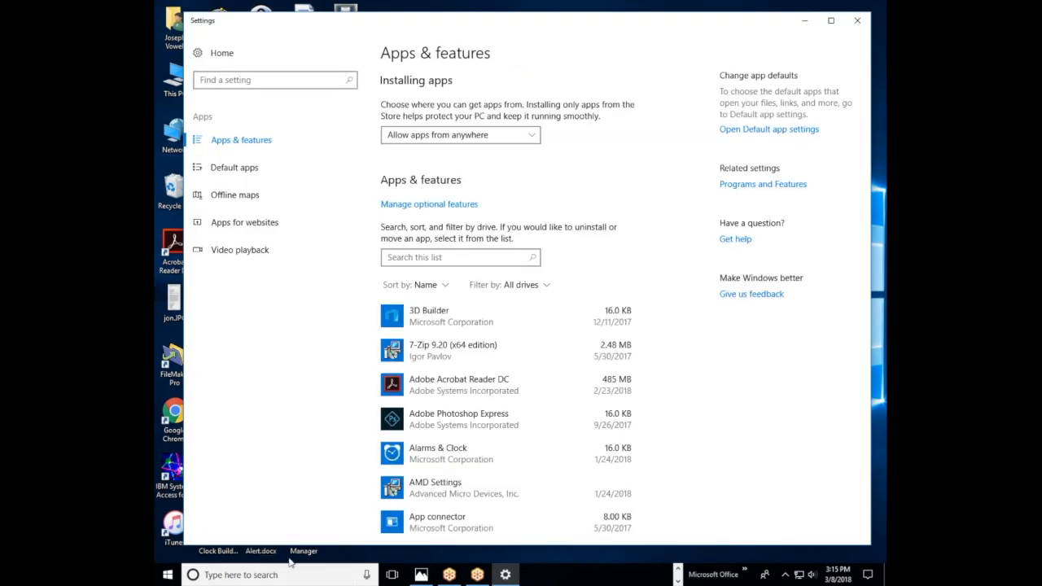
pyautogui.scroll(-3, 690, 397)
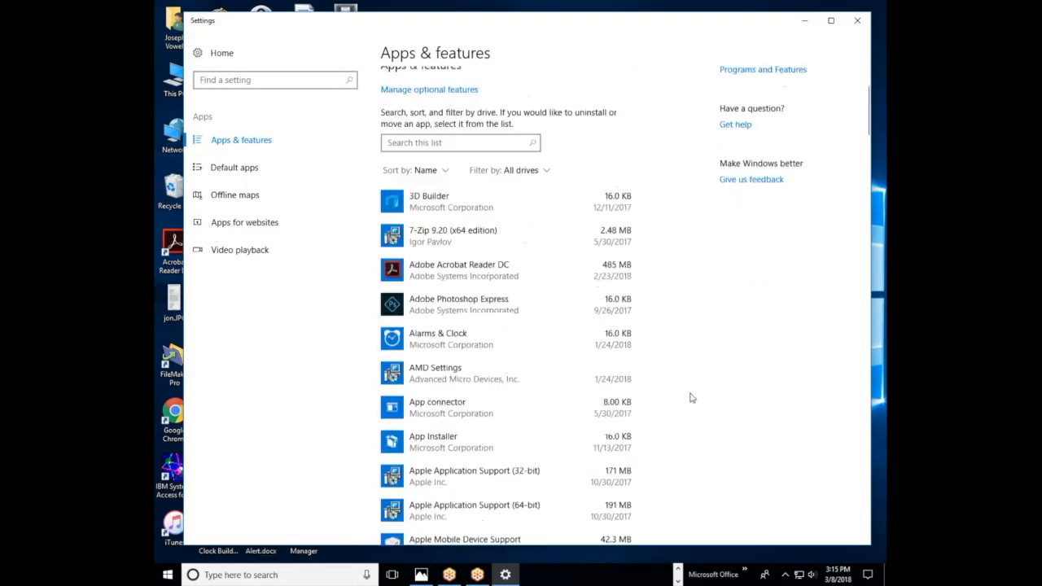
pyautogui.scroll(-3, 690, 397)
pyautogui.scroll(-3, 691, 397)
pyautogui.scroll(-2, 690, 397)
pyautogui.scroll(-3, 690, 398)
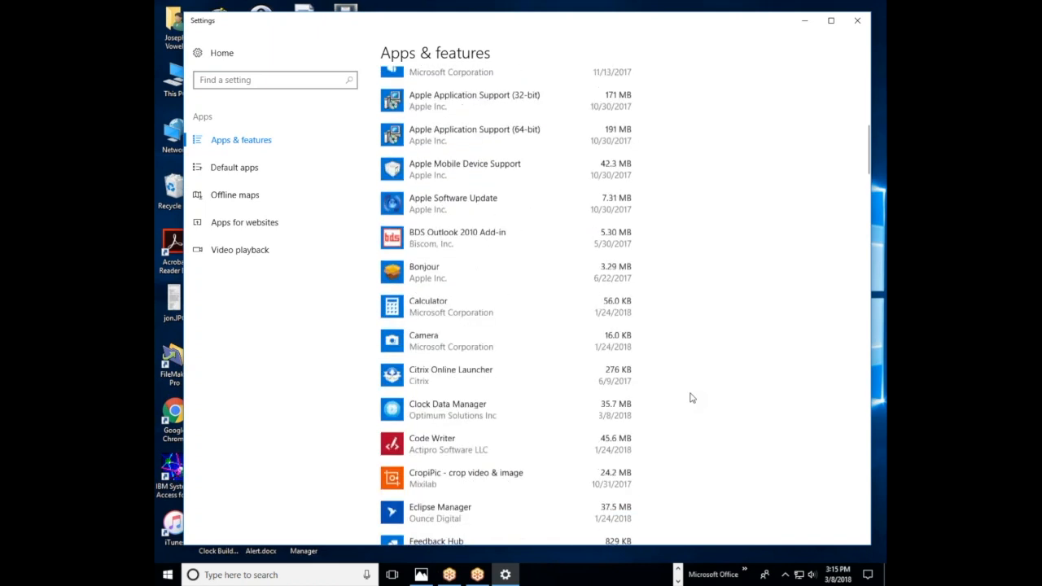
pyautogui.scroll(-3, 690, 397)
# Uninstall Clock Data Manager, letting setup close running applications.
pyautogui.click(511, 332)
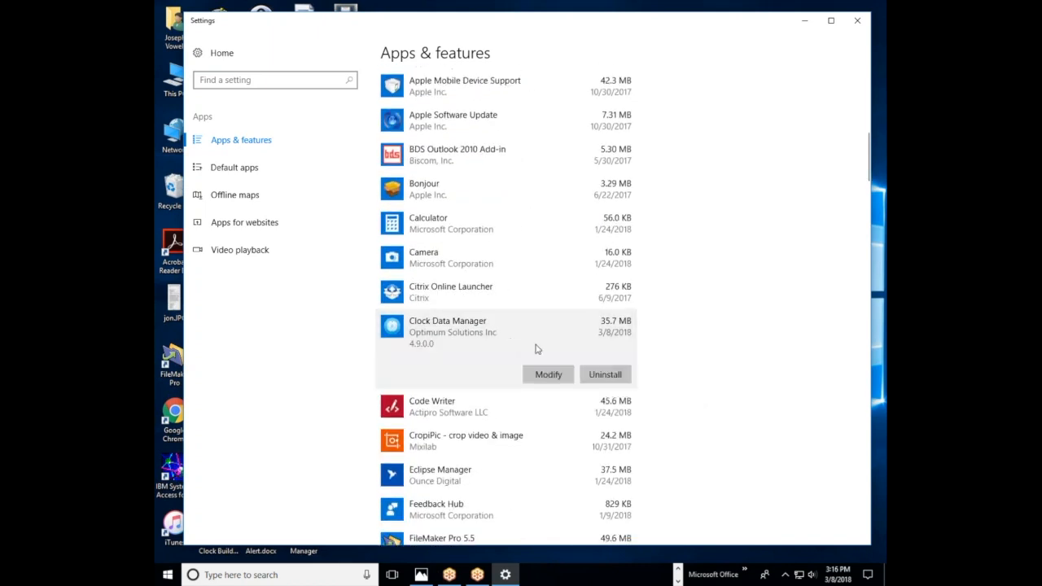
pyautogui.click(605, 375)
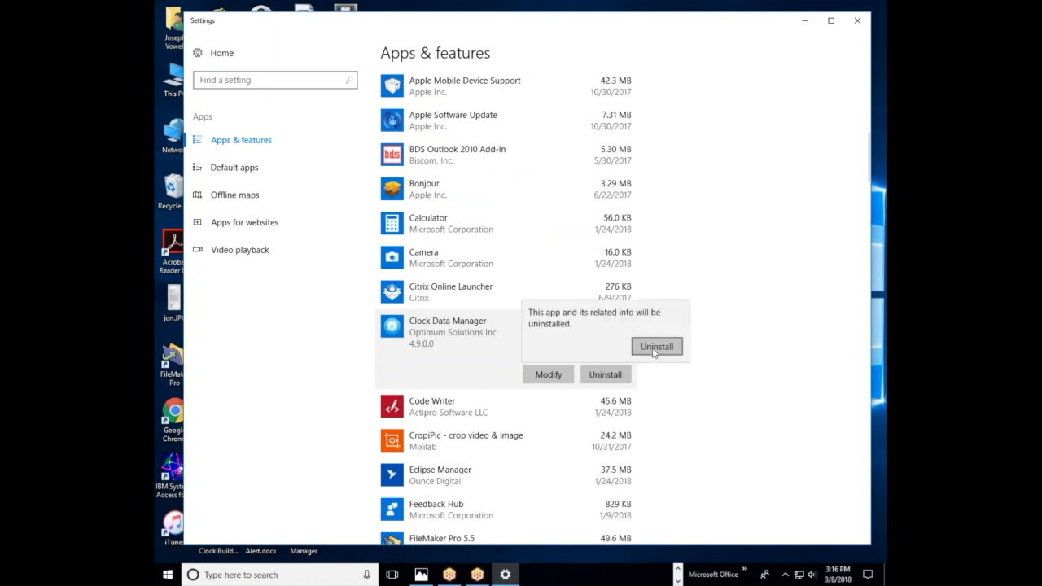
pyautogui.click(656, 346)
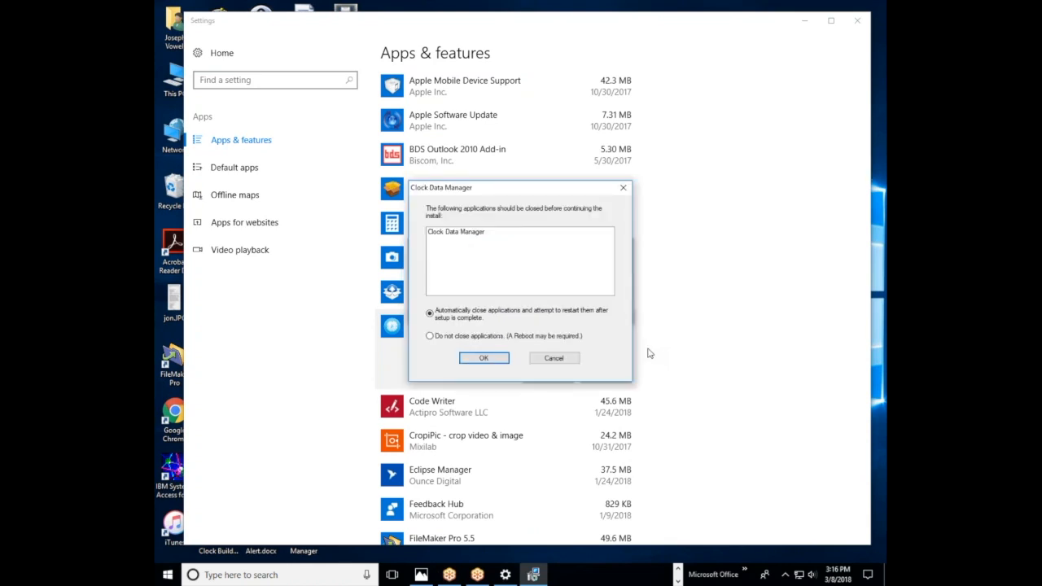
pyautogui.click(486, 359)
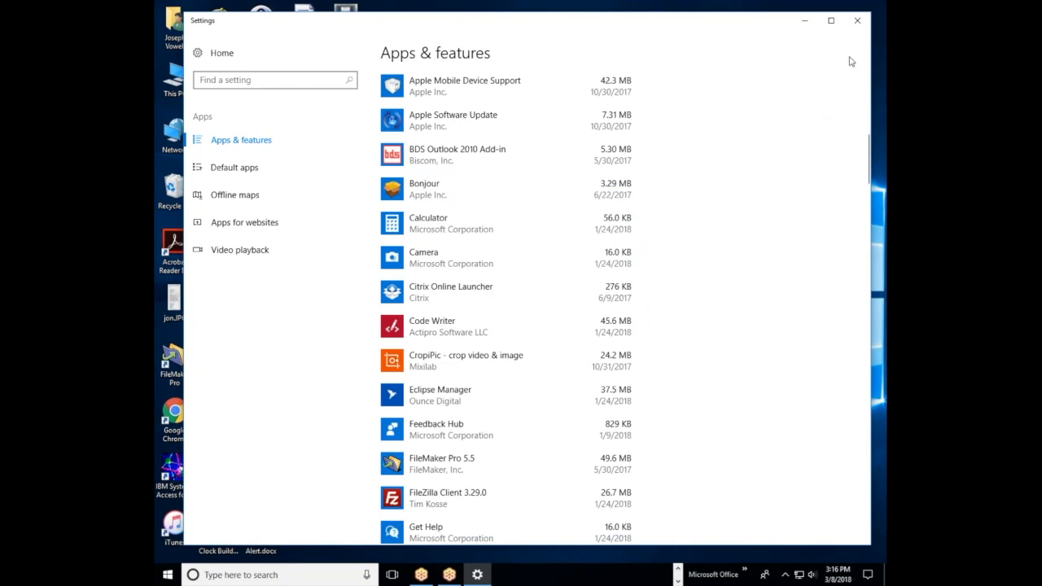
# Close Settings and log in to the Optimum Solutions support site in Chrome.
pyautogui.click(860, 21)
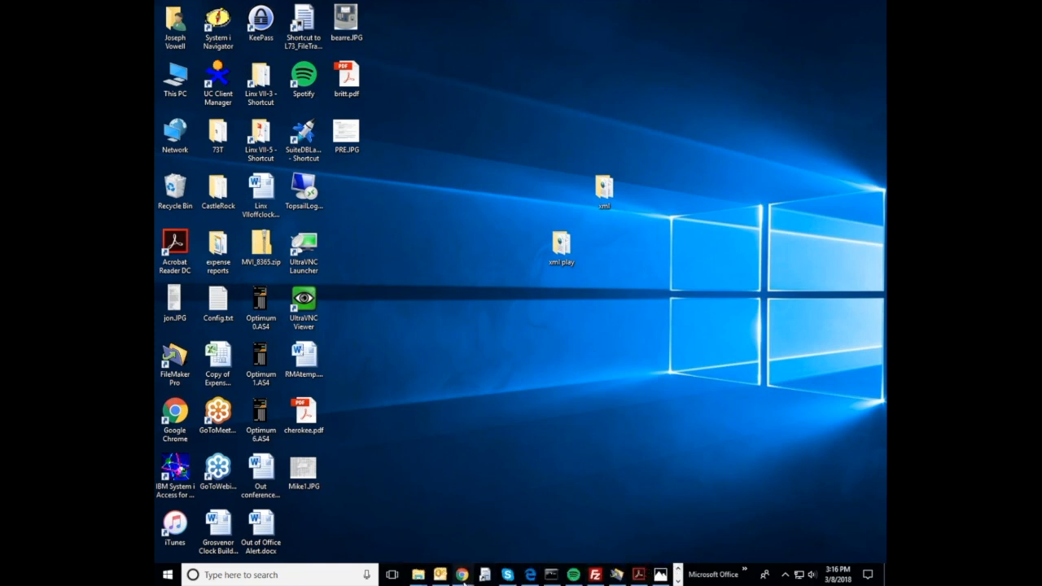
pyautogui.click(462, 575)
pyautogui.click(407, 504)
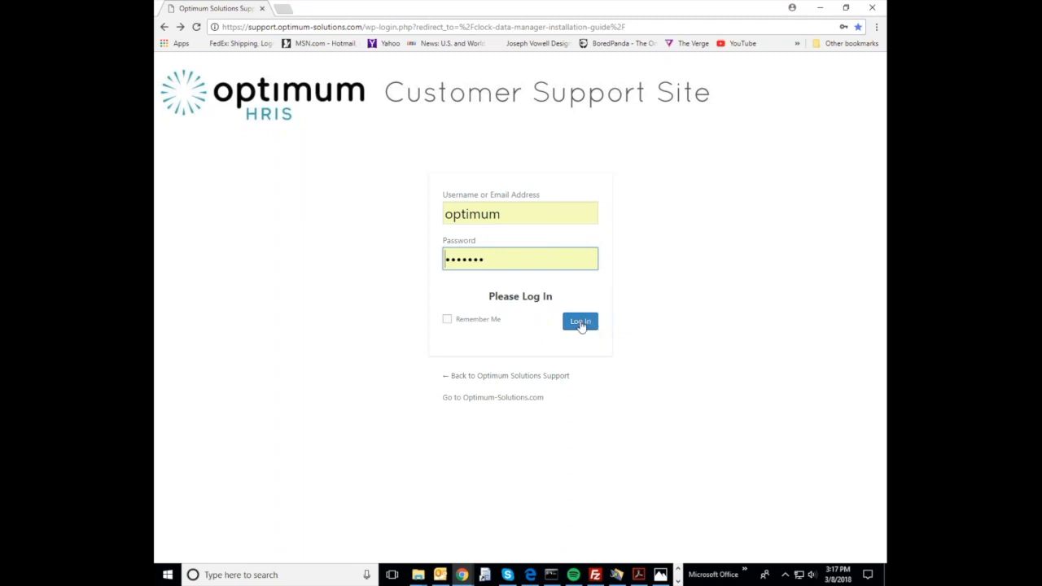
pyautogui.click(582, 323)
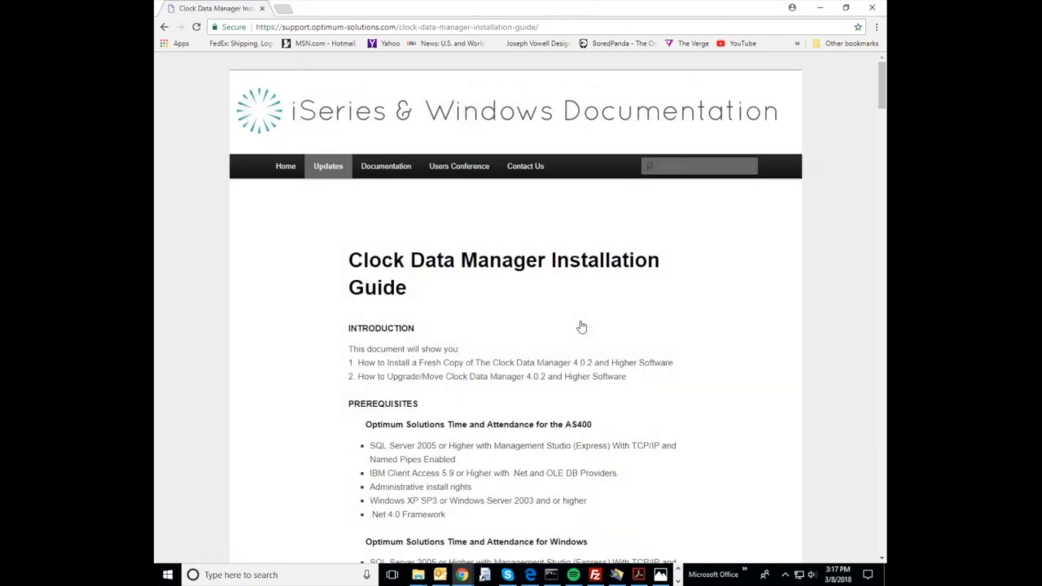
pyautogui.moveTo(328, 166)
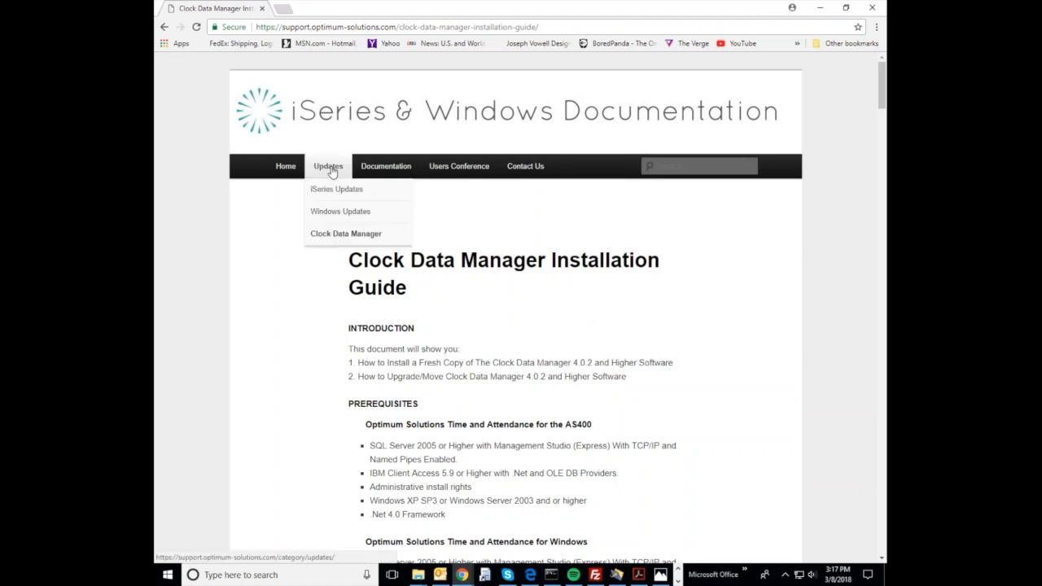
# Download the latest Clock Data Manager zip from the installation guide's Fresh Install section.
pyautogui.click(329, 236)
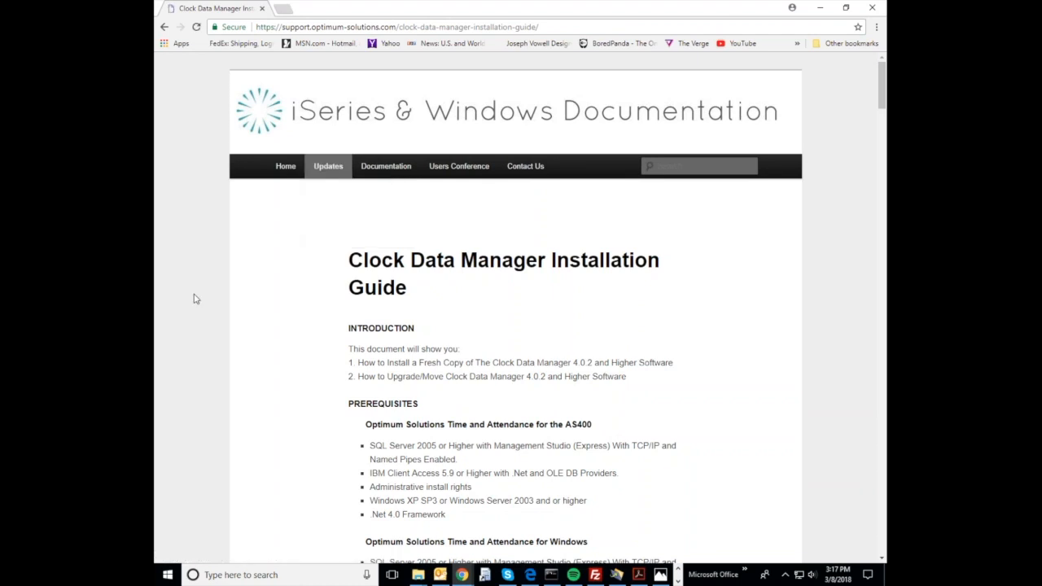
pyautogui.scroll(-3, 194, 298)
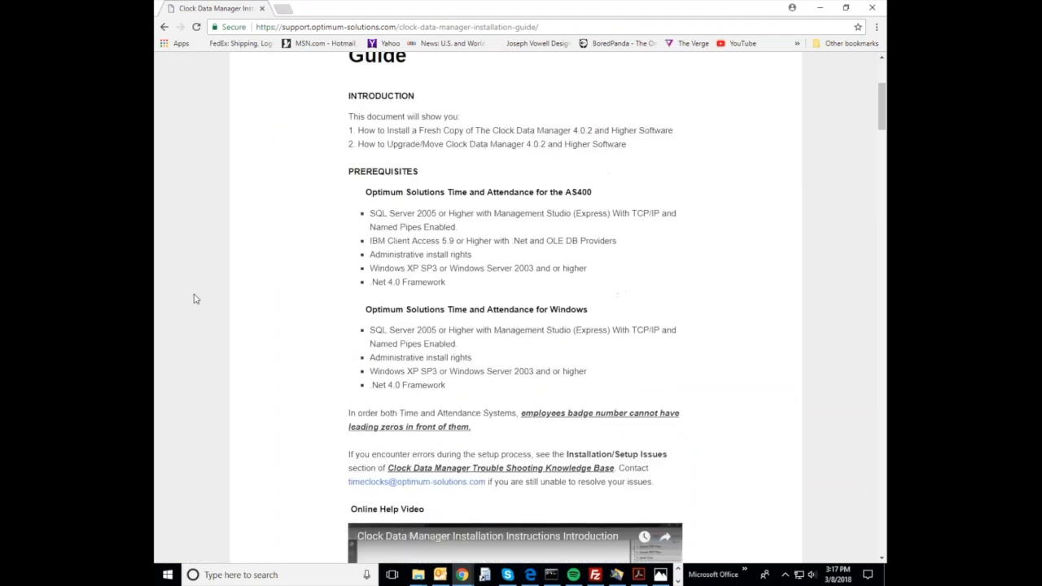
pyautogui.scroll(-3, 194, 299)
pyautogui.scroll(-3, 194, 298)
pyautogui.scroll(-3, 194, 298)
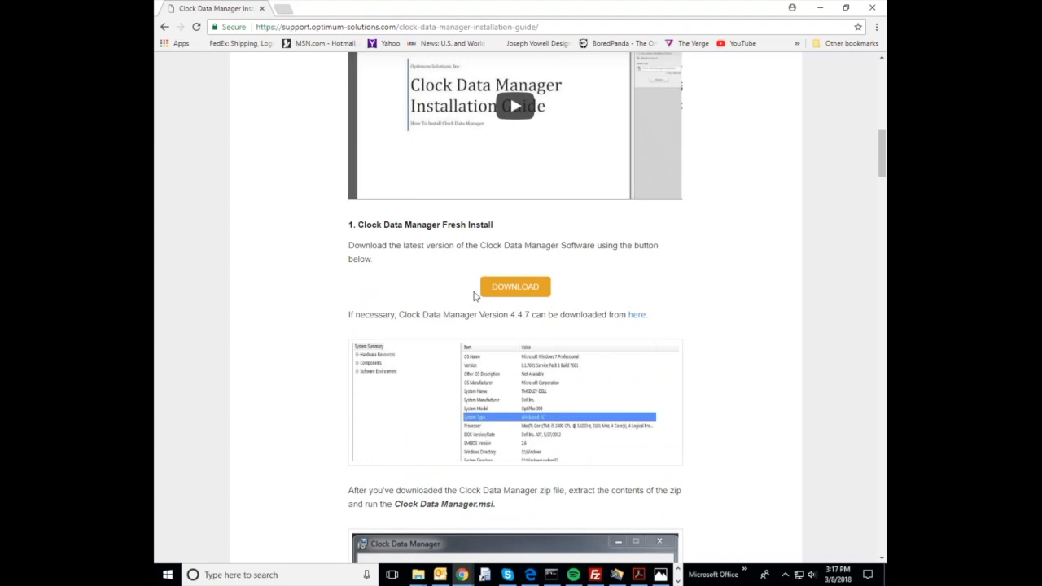
pyautogui.click(515, 286)
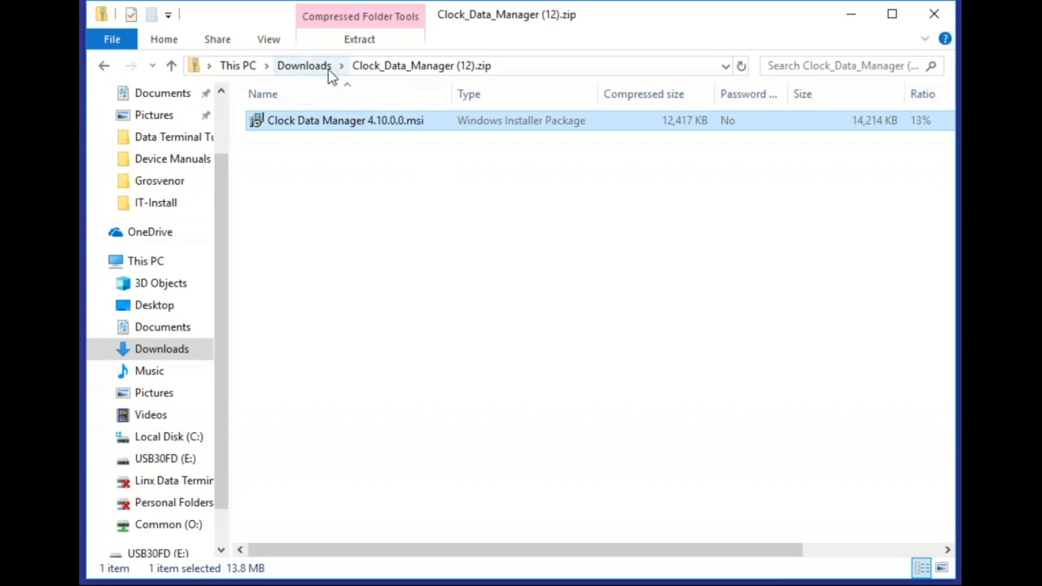
# Check the downloaded zip's properties in the Downloads folder.
pyautogui.click(303, 65)
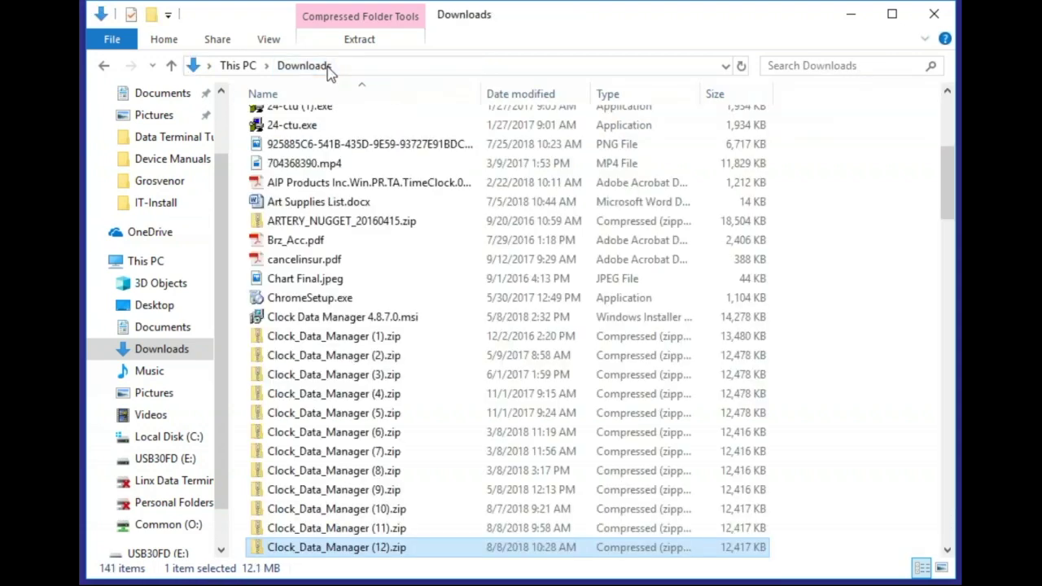
pyautogui.rightClick(461, 555)
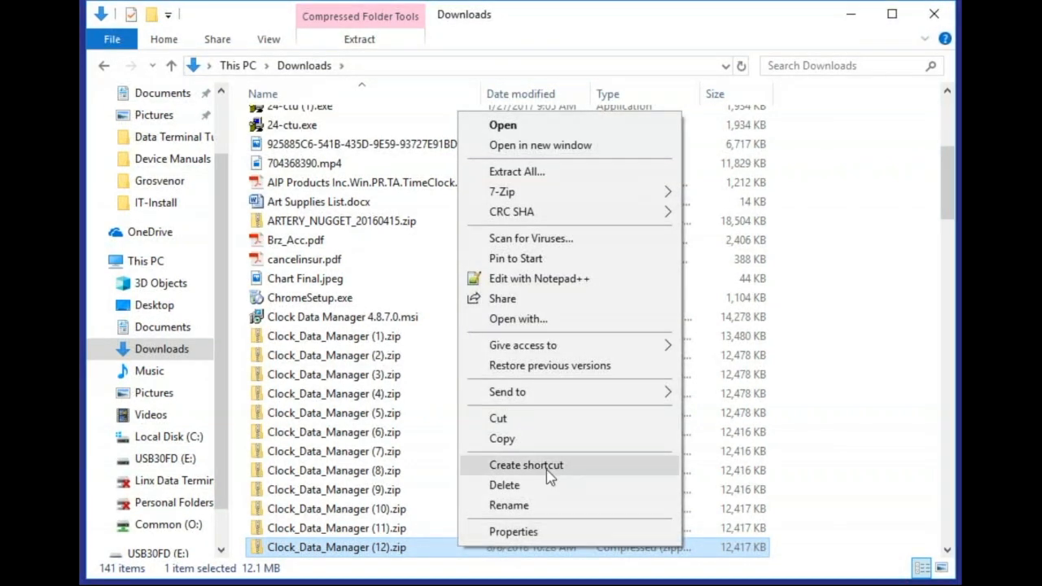
pyautogui.click(513, 532)
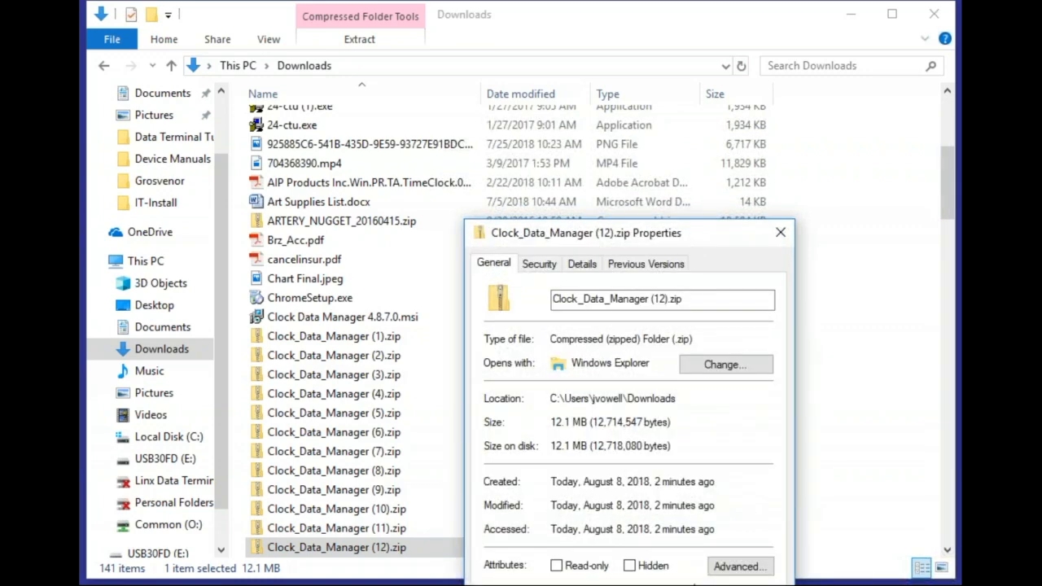
pyautogui.press('Escape')
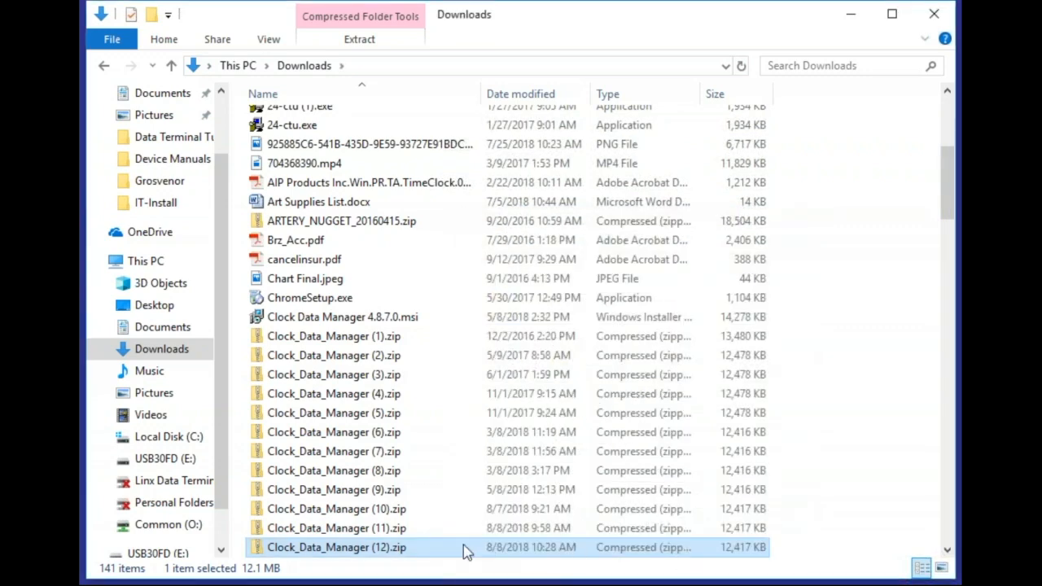
# Extract all files from the Clock_Data_Manager (12).zip archive.
pyautogui.rightClick(440, 556)
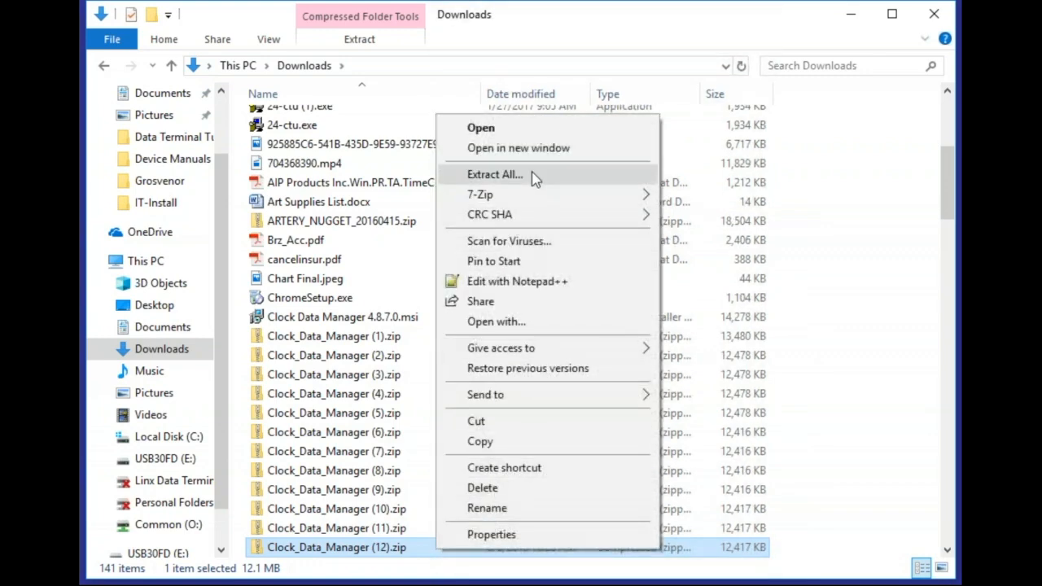
pyautogui.click(495, 174)
pyautogui.click(699, 433)
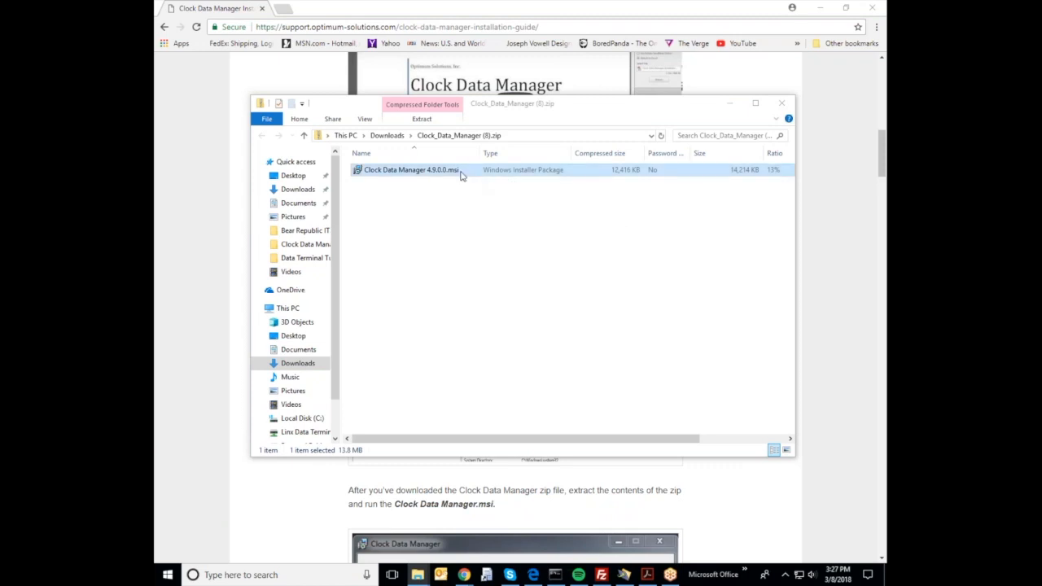
# Launch Clock Data Manager 4.9.0.0.msi and run it anyway past the SmartScreen warning.
pyautogui.click(464, 174)
pyautogui.doubleClick(467, 176)
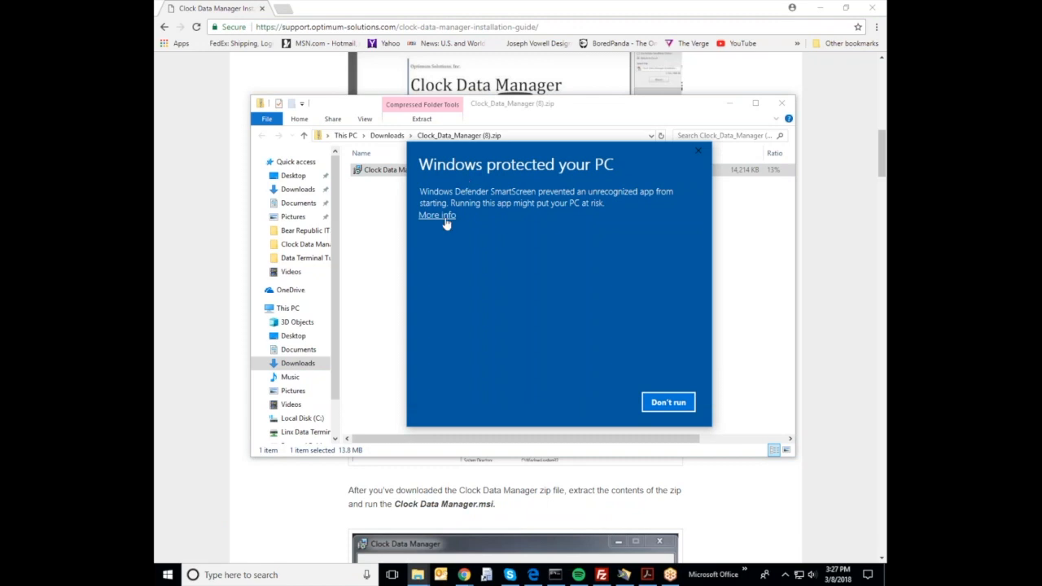
pyautogui.click(438, 215)
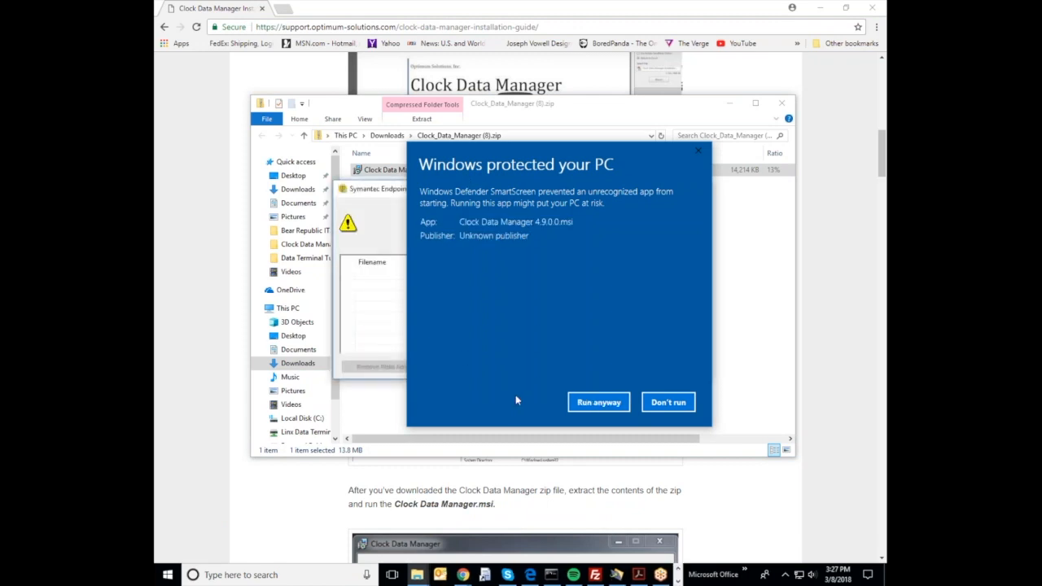
pyautogui.click(599, 403)
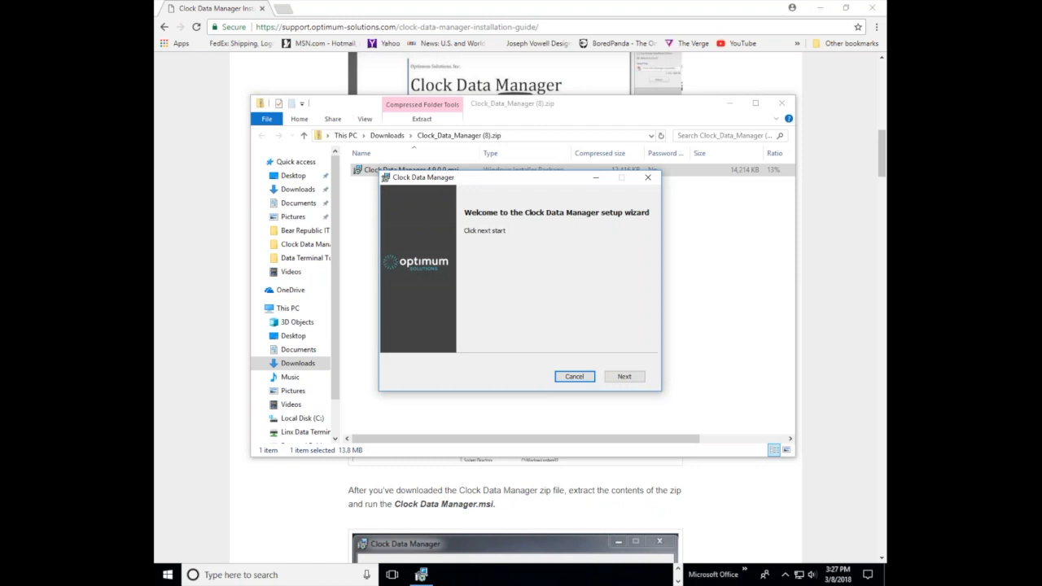
# Accept the default install folder and features to reach the SQL Server connection page.
pyautogui.click(625, 377)
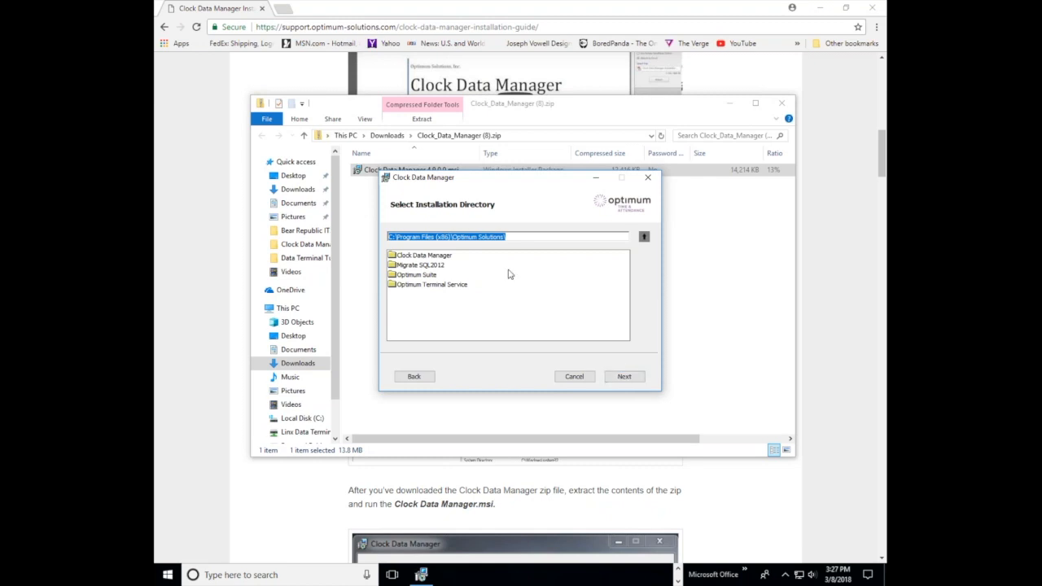
pyautogui.click(624, 376)
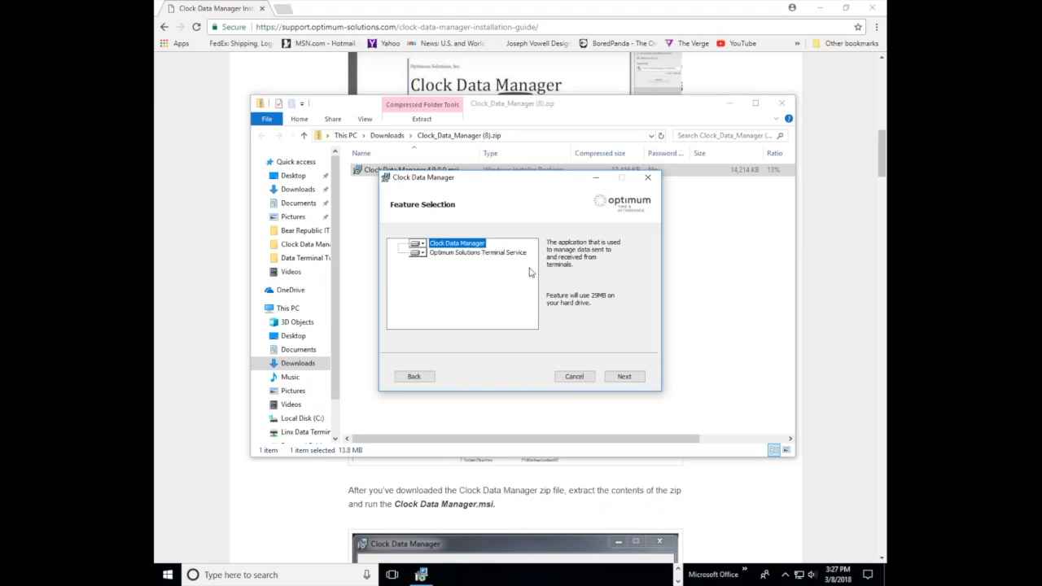
pyautogui.click(624, 377)
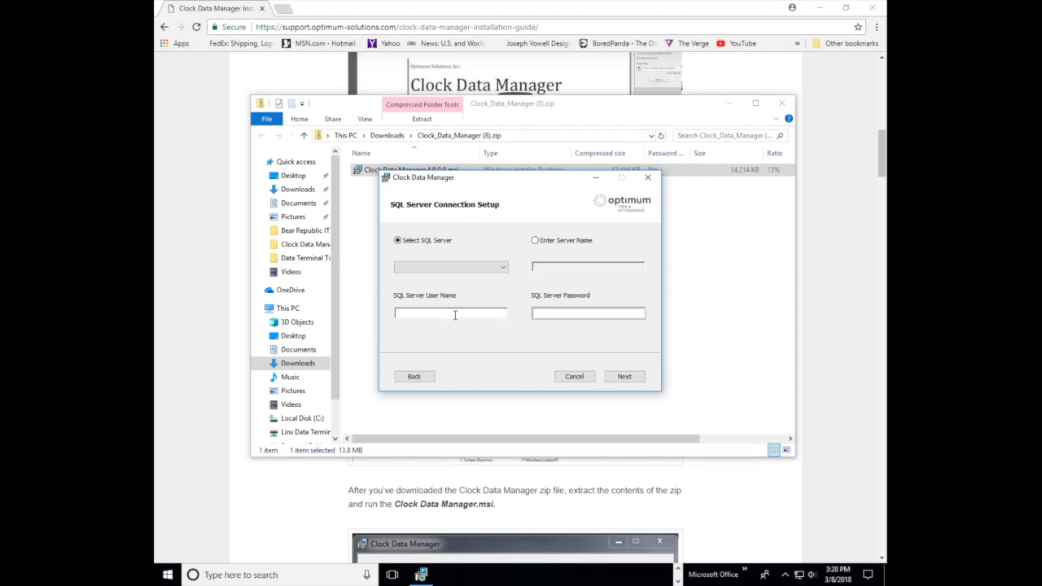
# Connect to server WIN-SUPPORT\SQL2012 with the SQL login and continue.
pyautogui.click(502, 267)
pyautogui.scroll(-5, 456, 366)
pyautogui.scroll(-3, 456, 367)
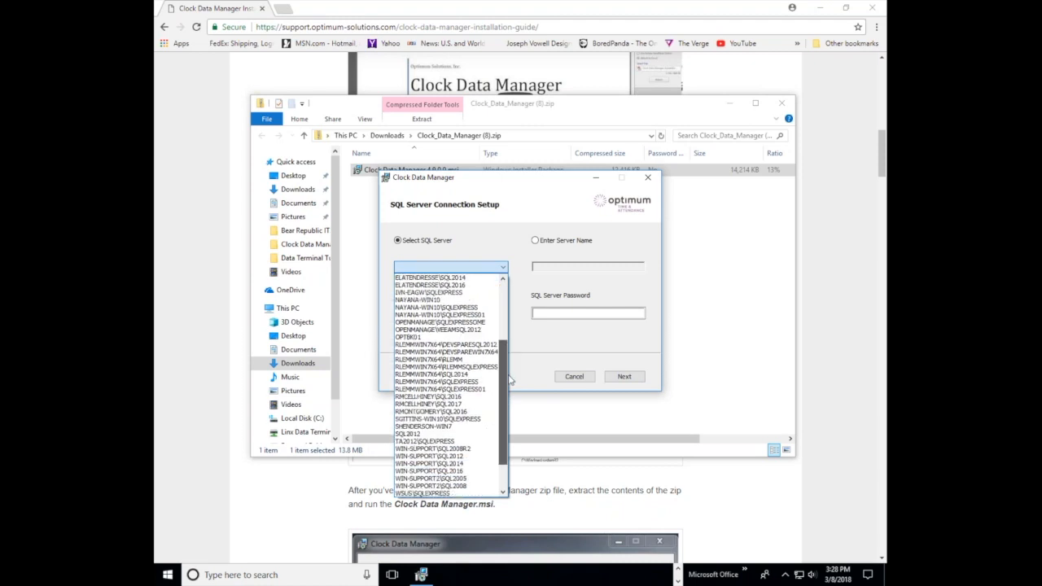
pyautogui.click(477, 457)
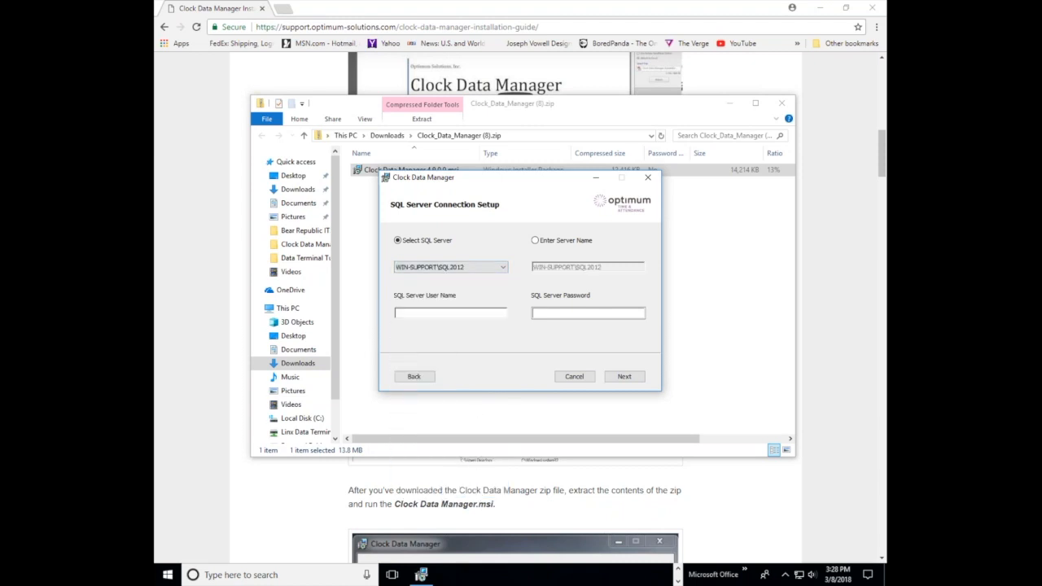
pyautogui.write('OS')
pyautogui.write('IAdmini')
pyautogui.write('strator')
pyautogui.write('****')
pyautogui.write('**********')
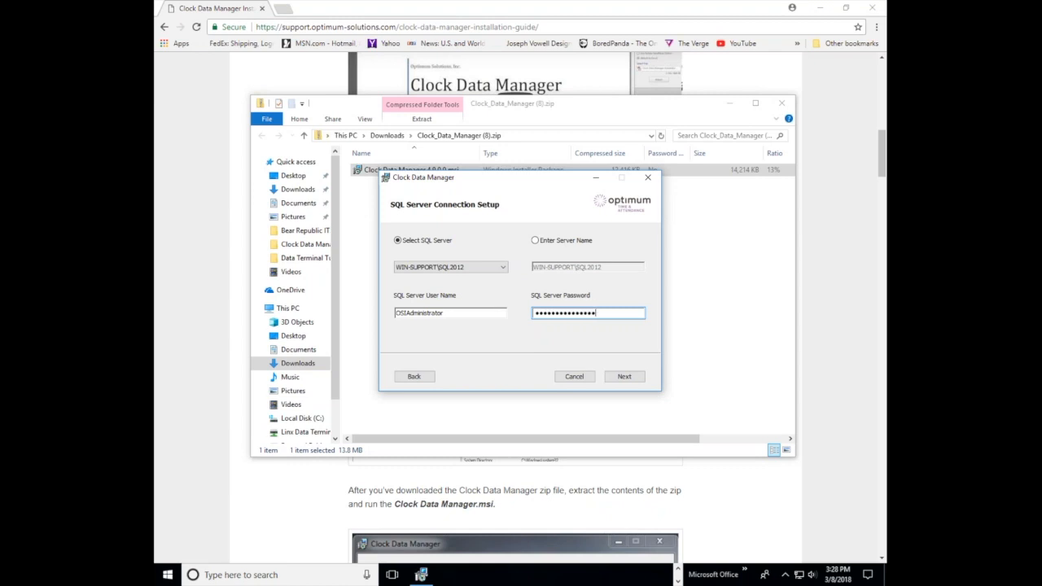
pyautogui.write('**')
pyautogui.click(636, 379)
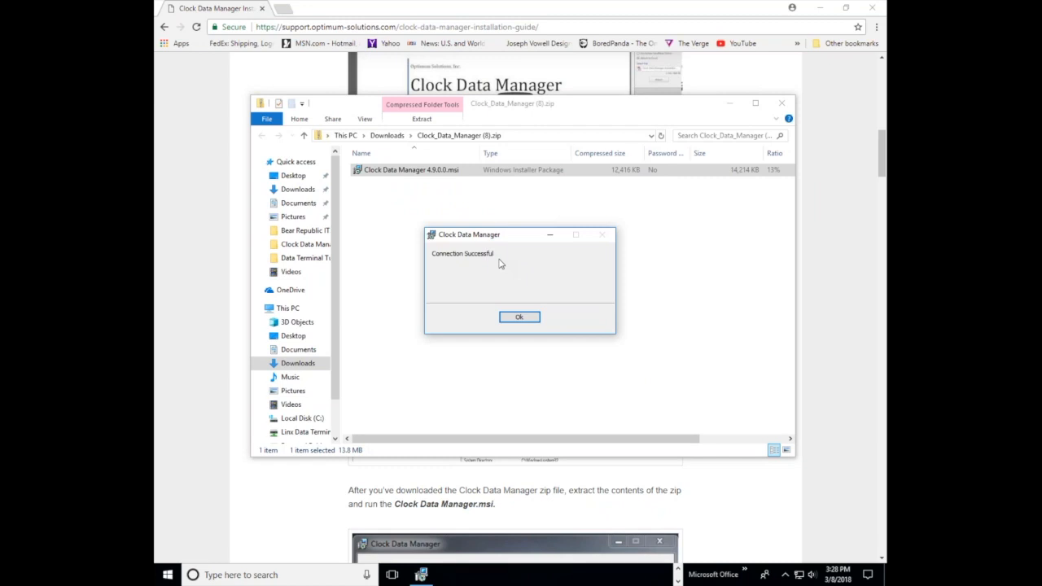
# Acknowledge the connection success and keep Upgrade SQL Server selected.
pyautogui.click(518, 316)
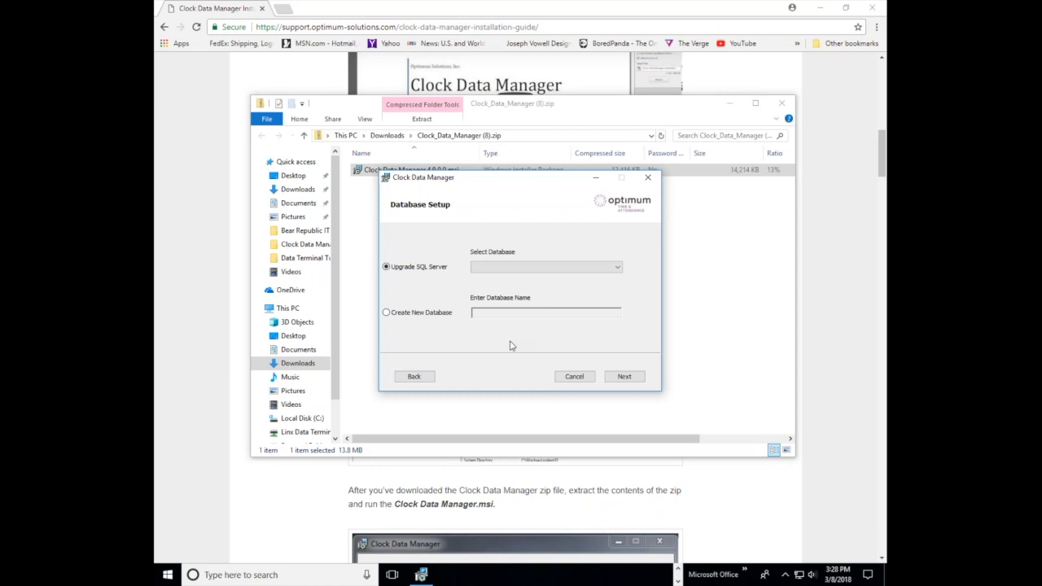
pyautogui.click(385, 313)
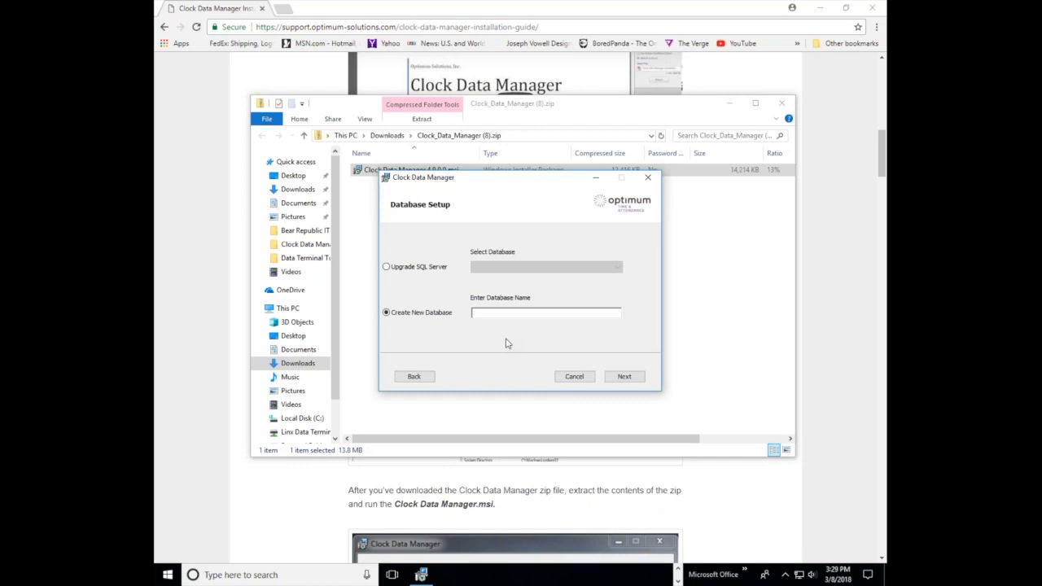
pyautogui.click(386, 267)
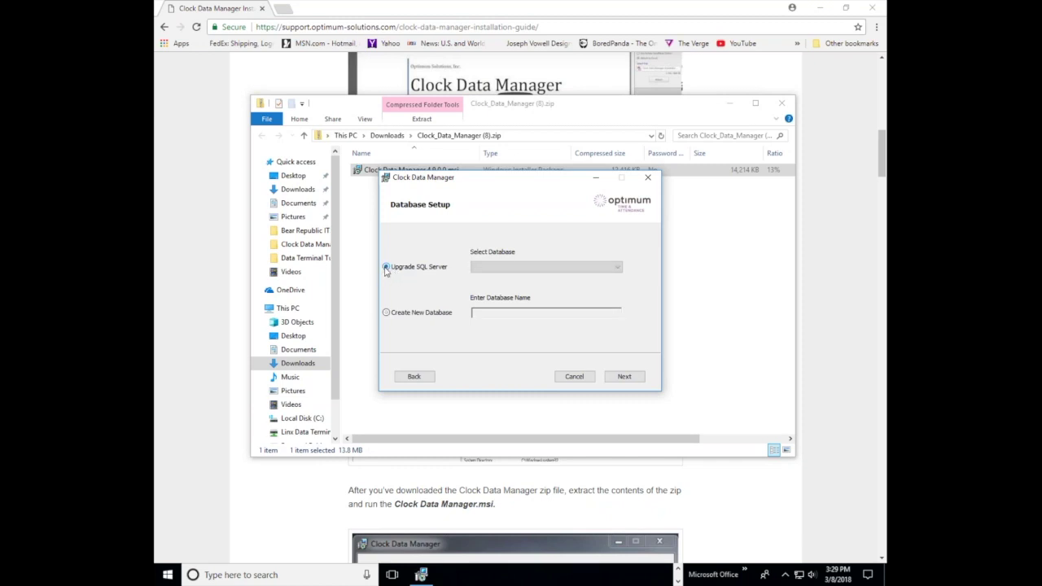
# Choose timeclock_Test_Polling as the database to upgrade and continue to Confirm Installation.
pyautogui.click(617, 267)
pyautogui.moveTo(618, 285); pyautogui.dragTo(623, 419)
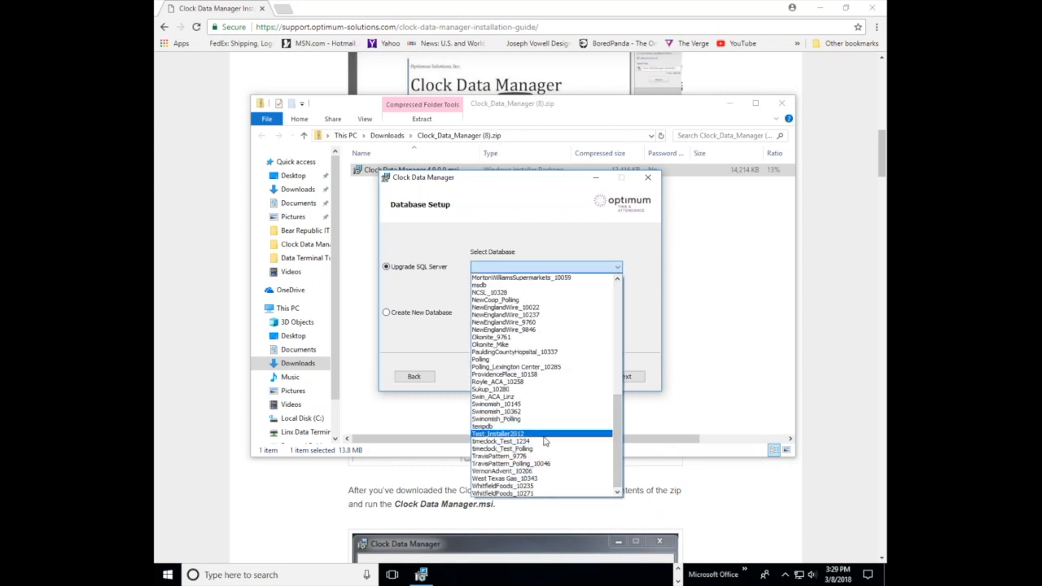
pyautogui.click(538, 449)
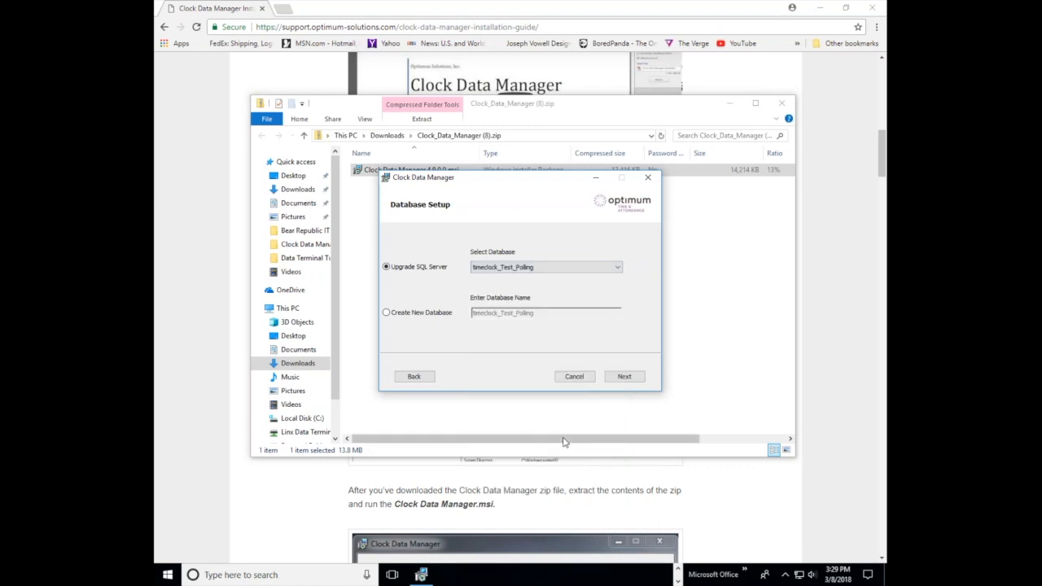
pyautogui.click(623, 377)
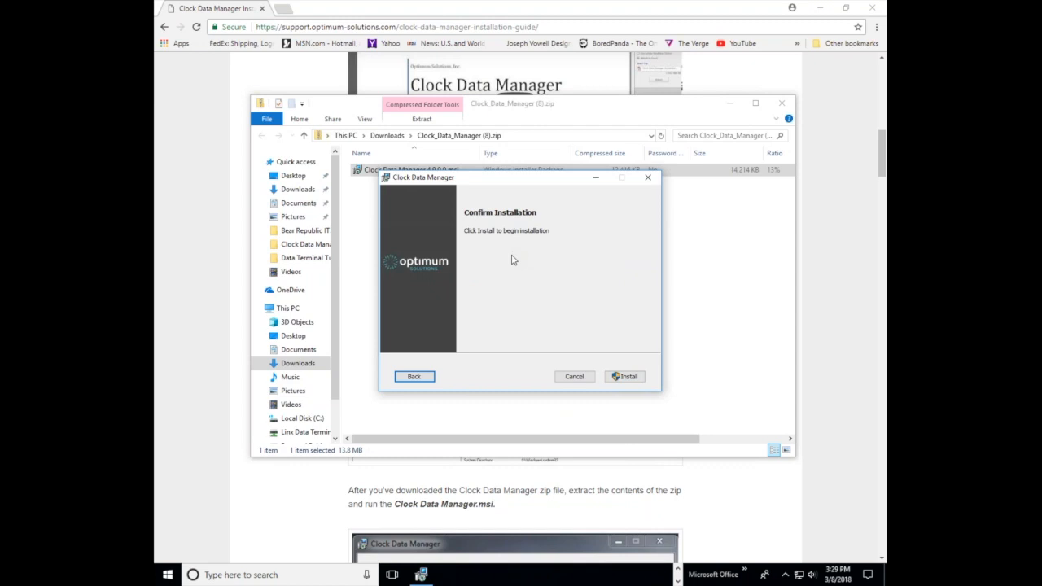
# Run the Clock Data Manager 4.9.0.0 install to completion and finish the wizard.
pyautogui.click(625, 376)
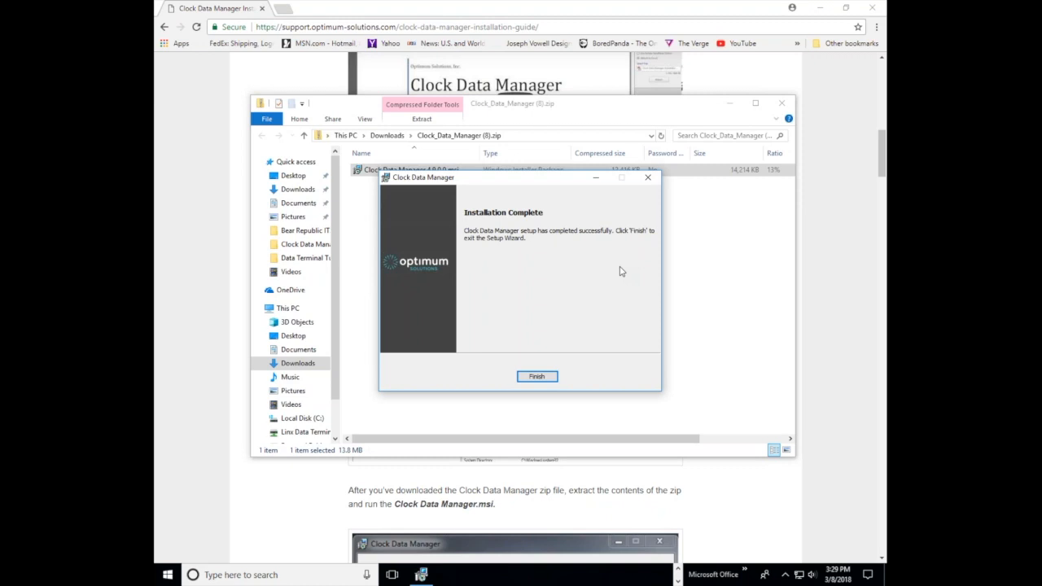
pyautogui.click(536, 377)
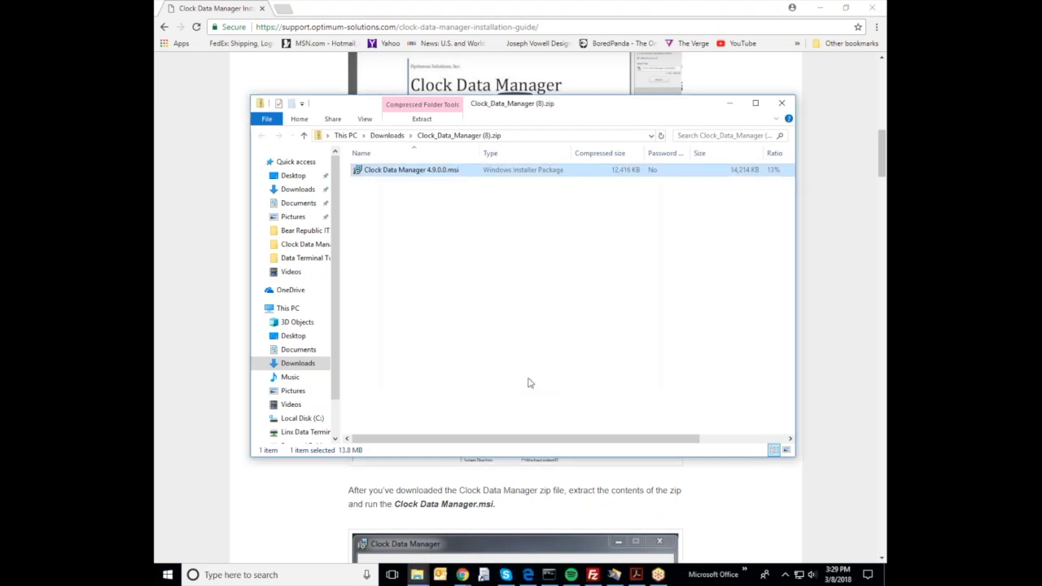
# Clear the zip window, browser and search results to reach the Windows desktop.
pyautogui.click(727, 106)
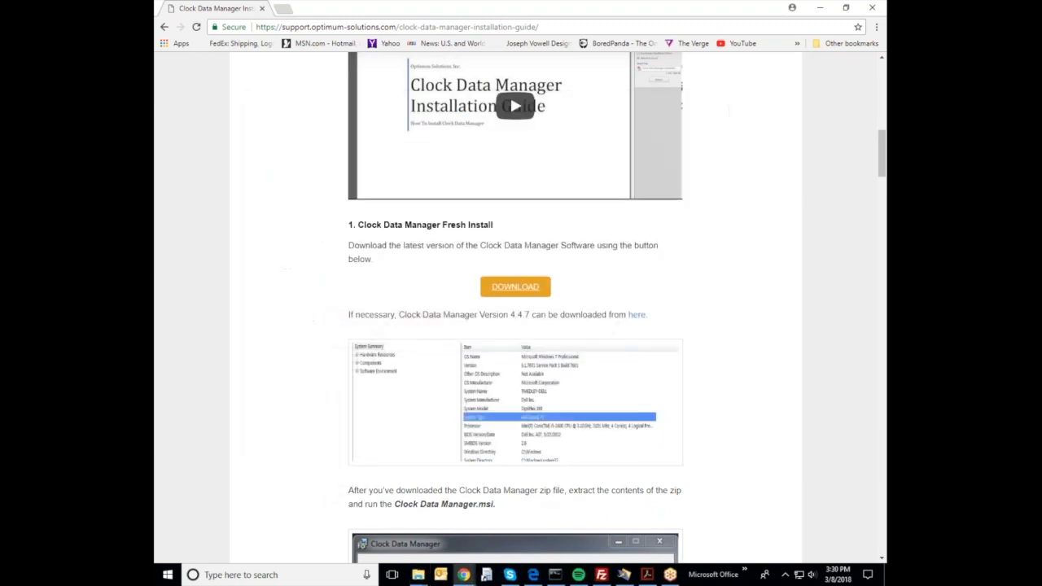
pyautogui.click(819, 9)
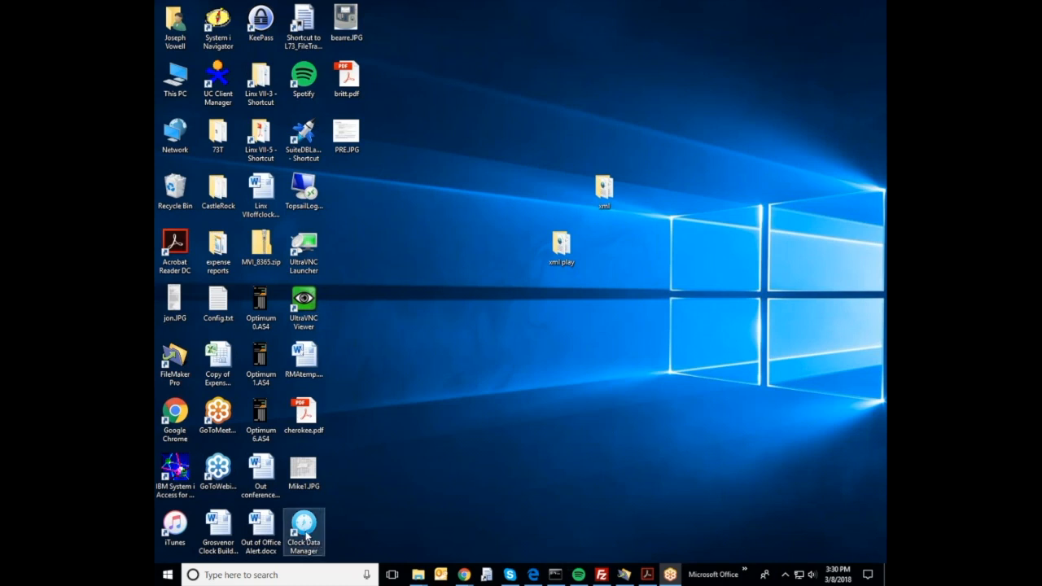
pyautogui.click(293, 575)
pyautogui.write('clock')
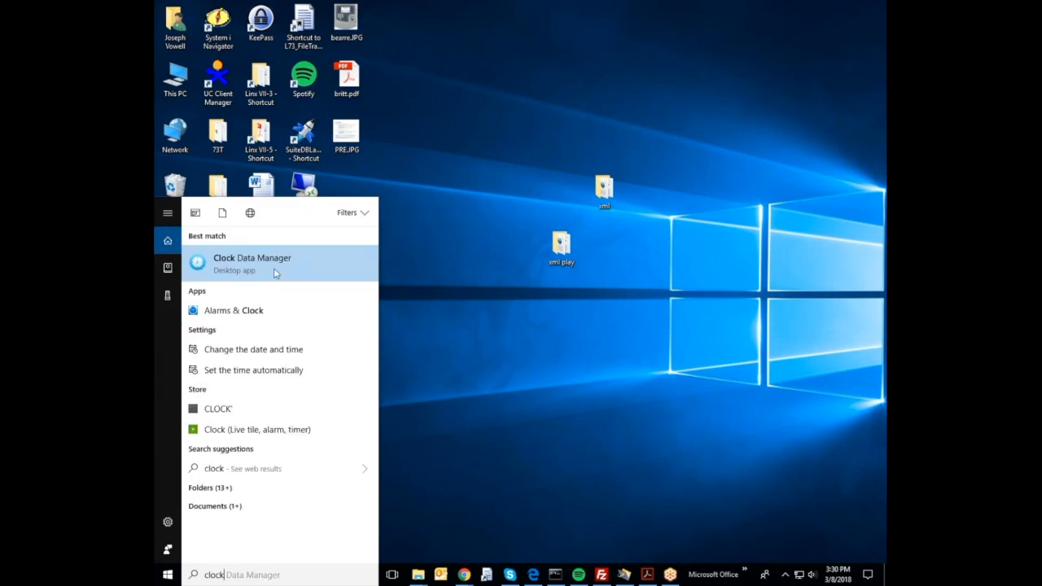
pyautogui.click(569, 294)
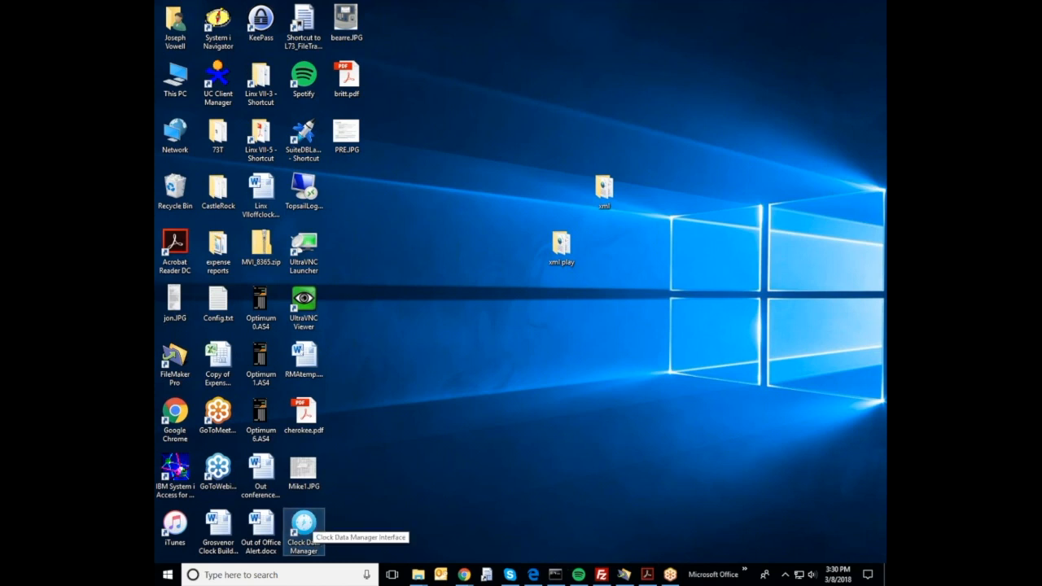
# Launch Clock Data Manager from its desktop icon and log in as administrator.
pyautogui.doubleClick(304, 525)
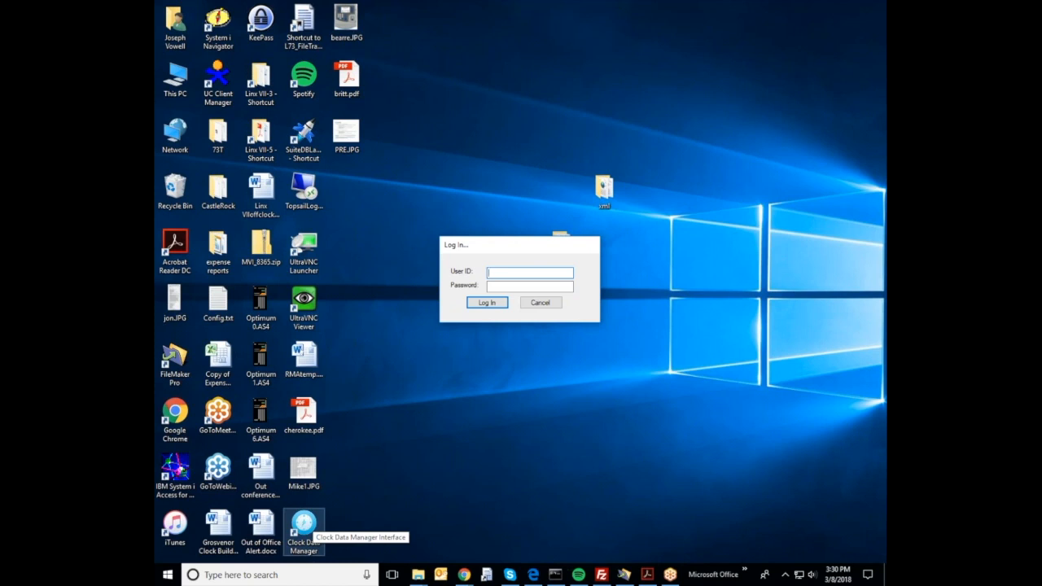
pyautogui.write('ministrator')
pyautogui.press('Tab')
pyautogui.write('****')
pyautogui.click(486, 303)
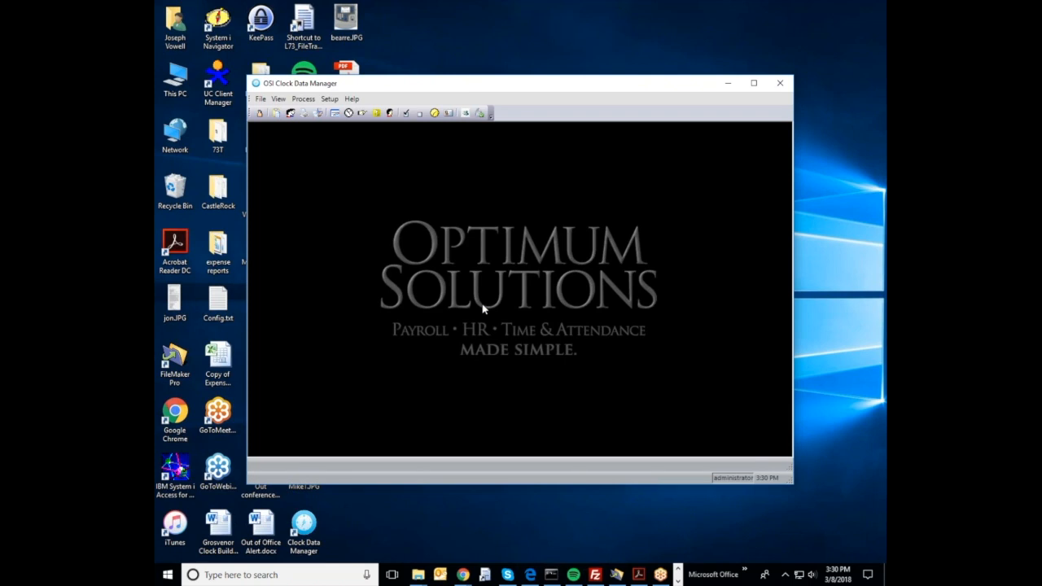
pyautogui.click(330, 98)
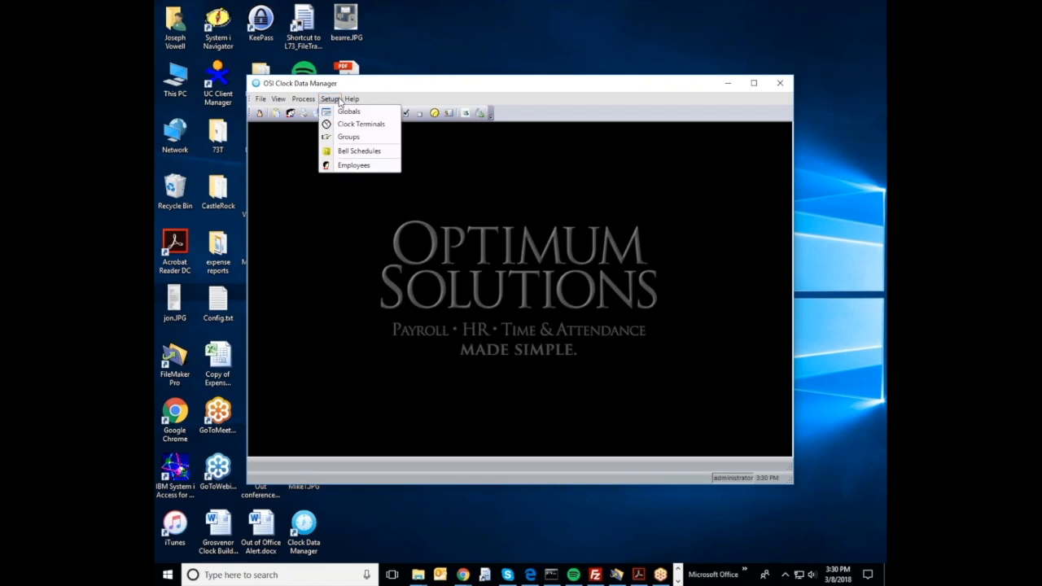
pyautogui.click(379, 114)
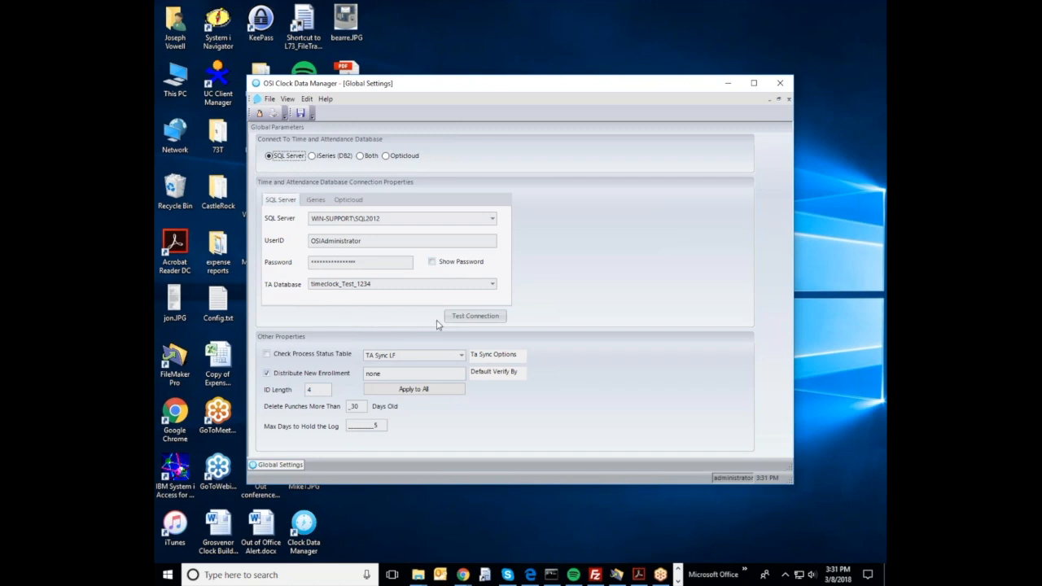
pyautogui.click(467, 318)
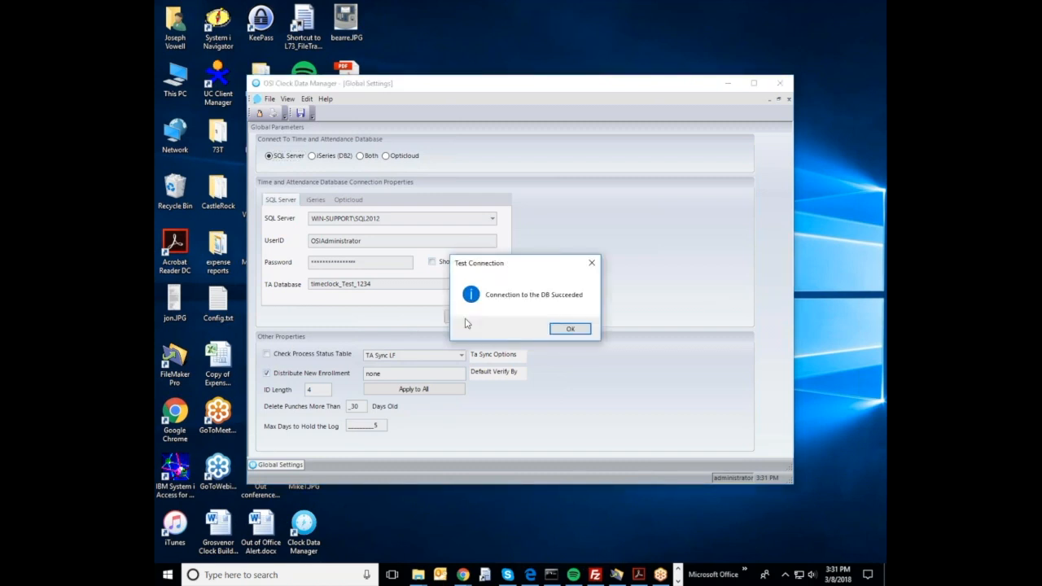
pyautogui.click(569, 328)
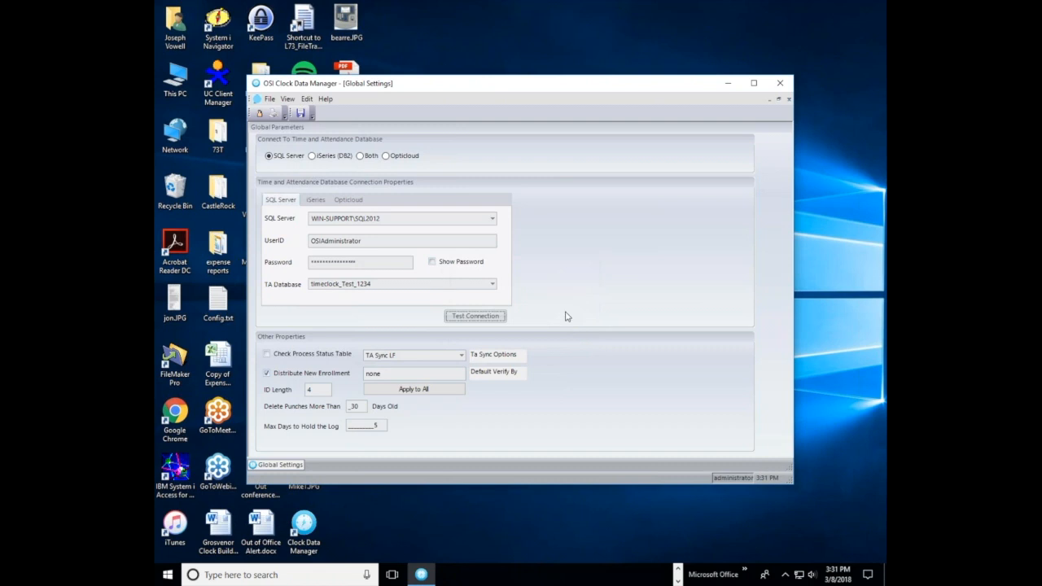
pyautogui.click(788, 99)
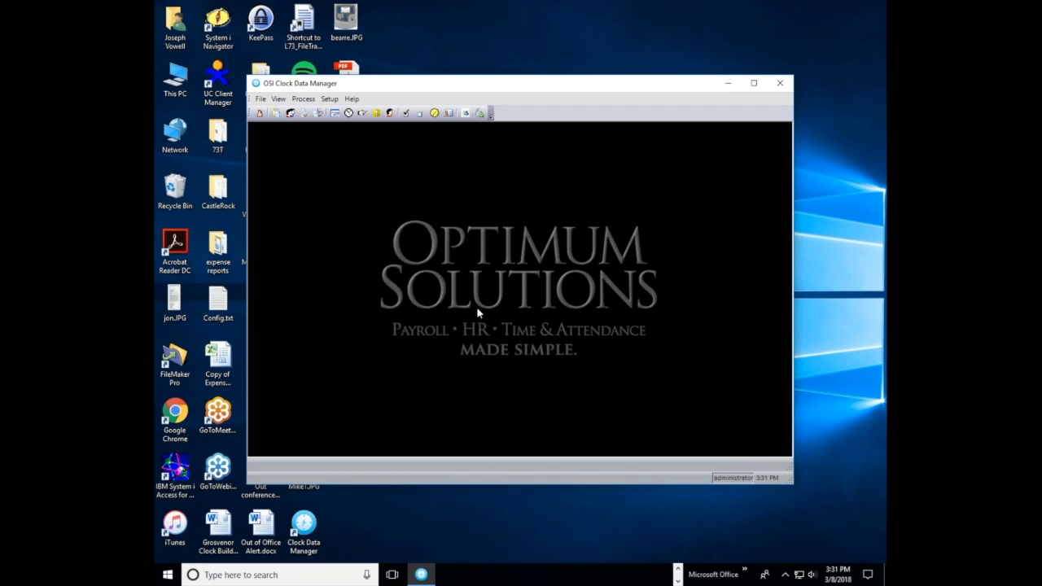
# Show Setup > Clock Terminals and scroll the Available Clocks list to the HP4000 test clock.
pyautogui.click(330, 98)
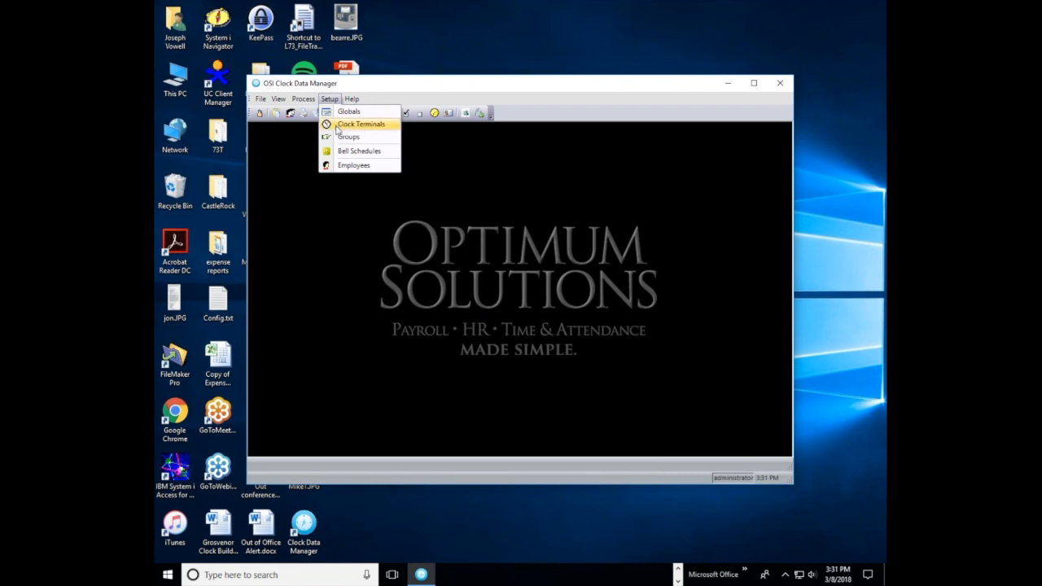
pyautogui.click(336, 127)
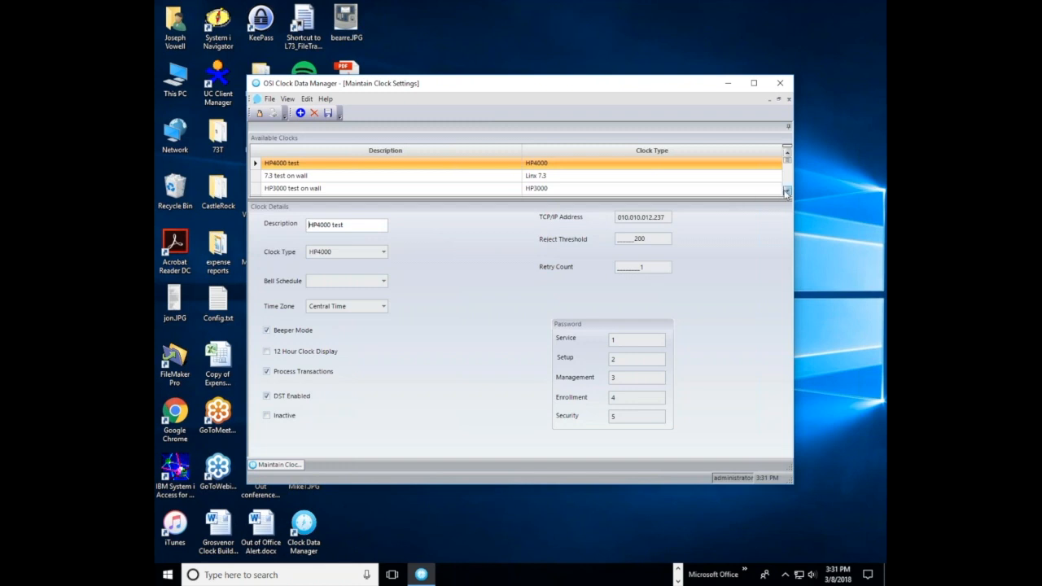
pyautogui.click(787, 192)
pyautogui.click(787, 192)
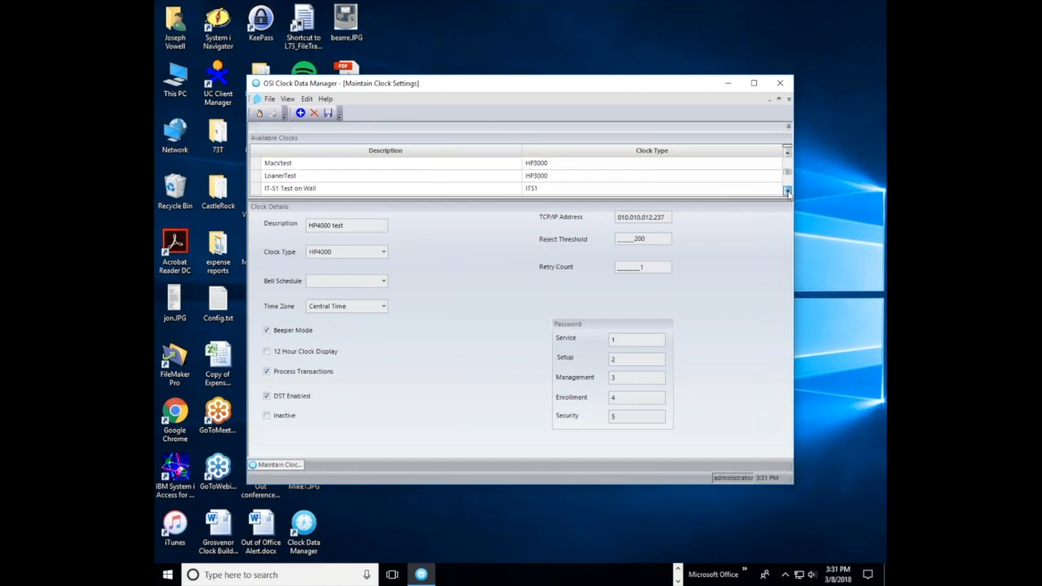
pyautogui.click(787, 192)
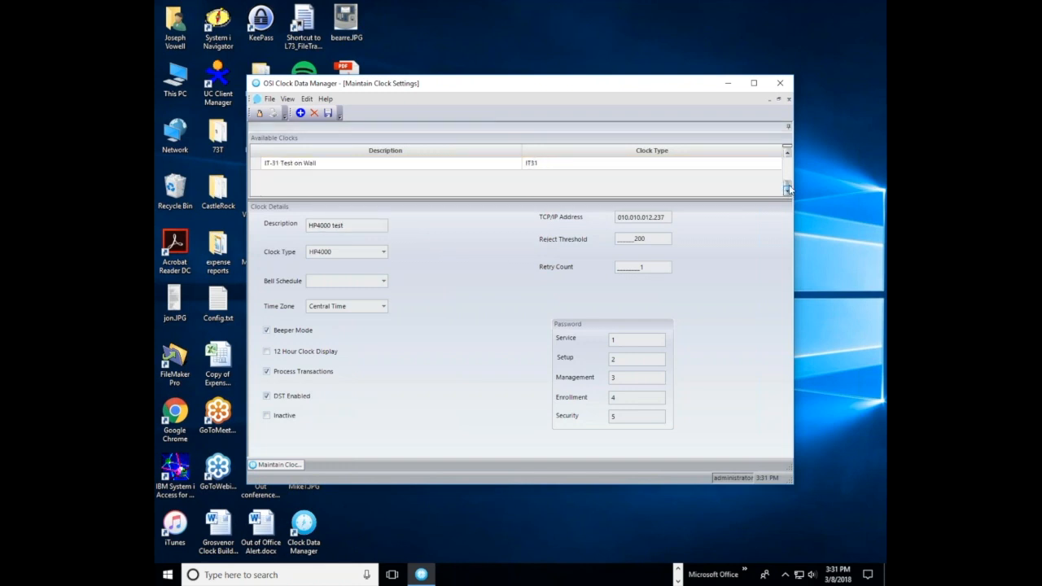
pyautogui.scroll(2, 568, 183)
pyautogui.scroll(2, 567, 176)
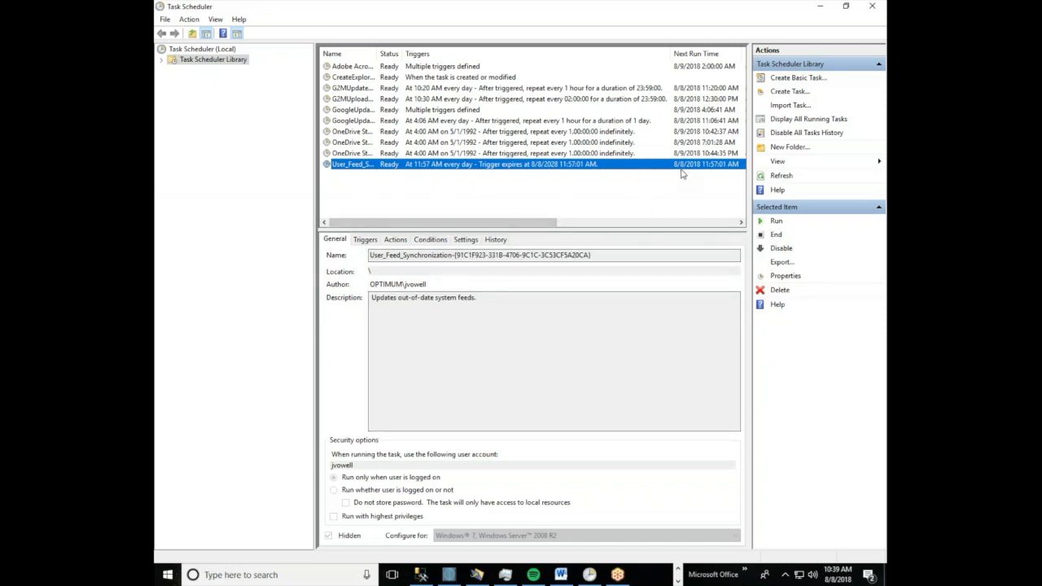
# Create a task that runs whether logged on or not with highest privileges, and begin a new trigger.
pyautogui.click(789, 91)
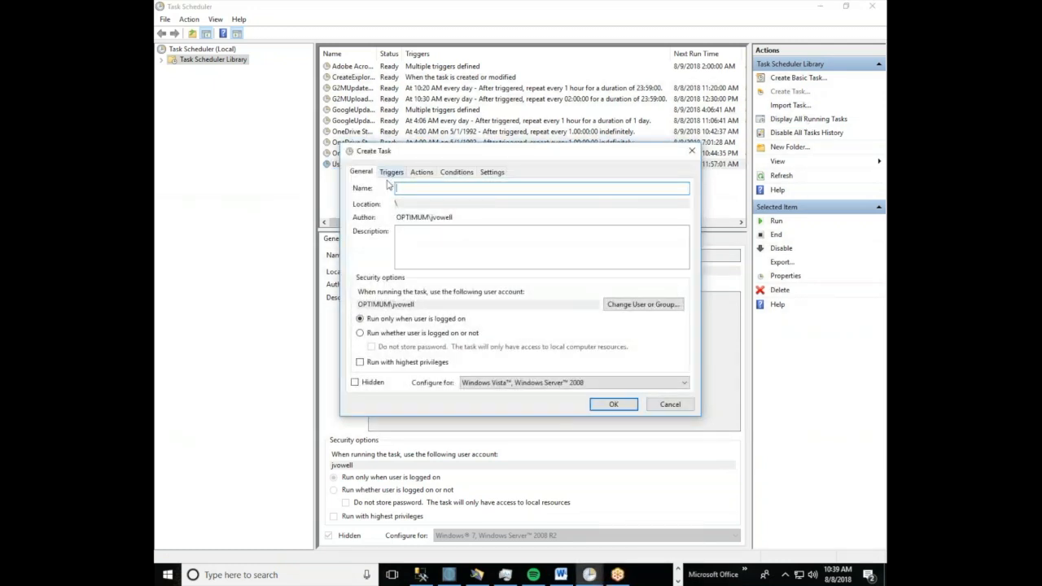
pyautogui.click(359, 333)
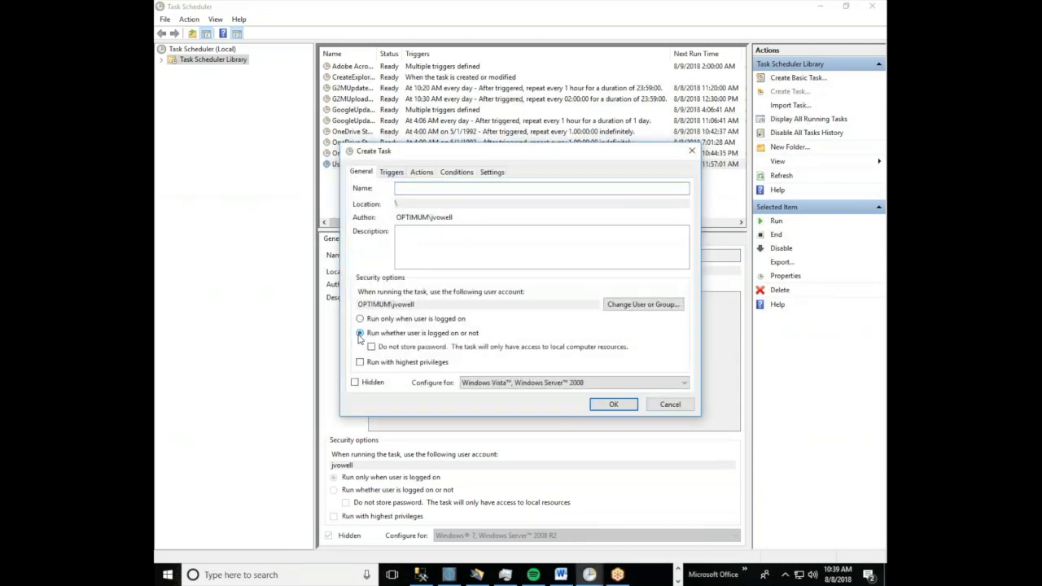
pyautogui.click(360, 362)
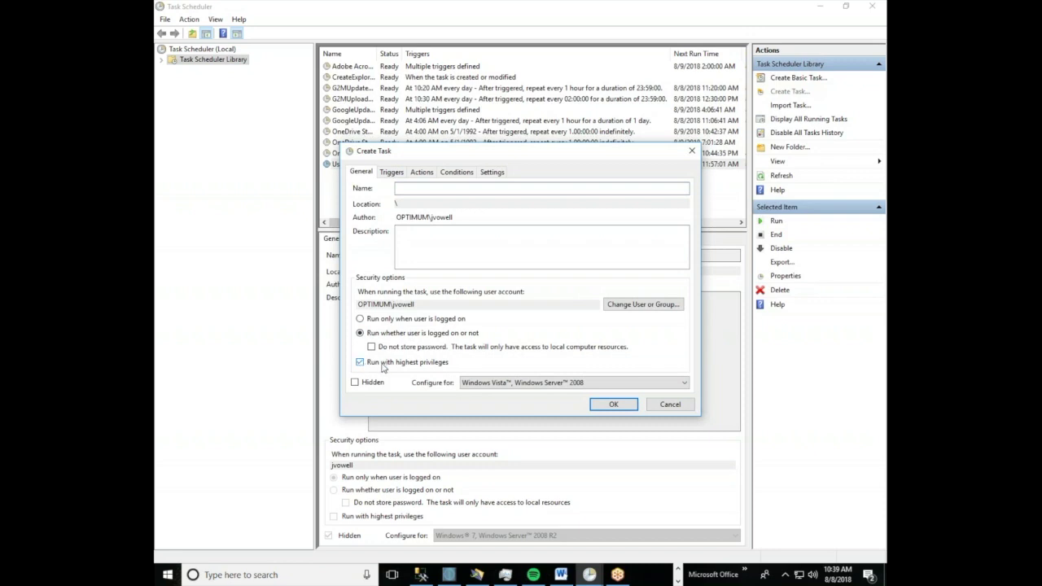
pyautogui.click(391, 173)
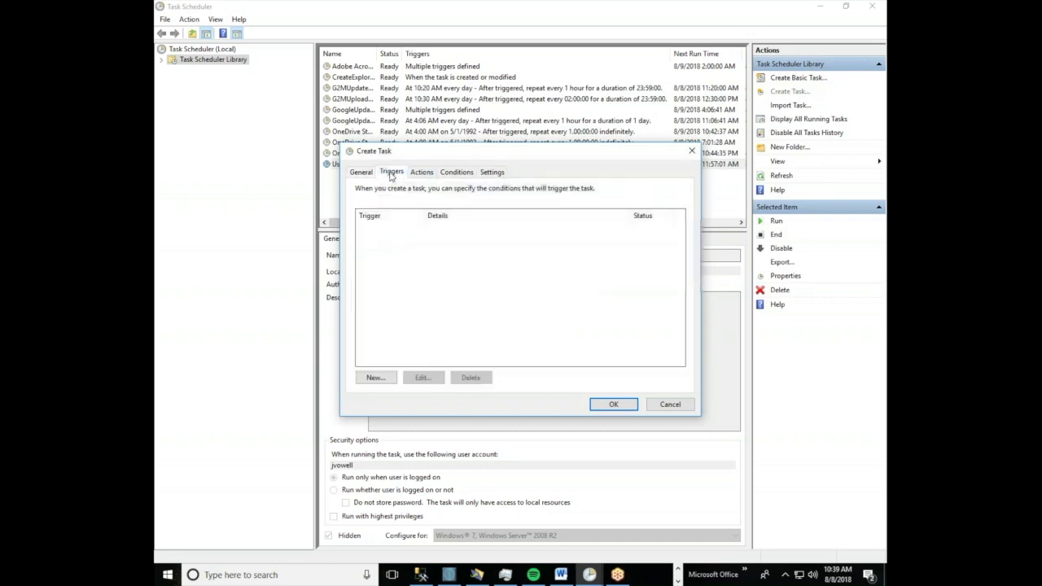
pyautogui.click(375, 379)
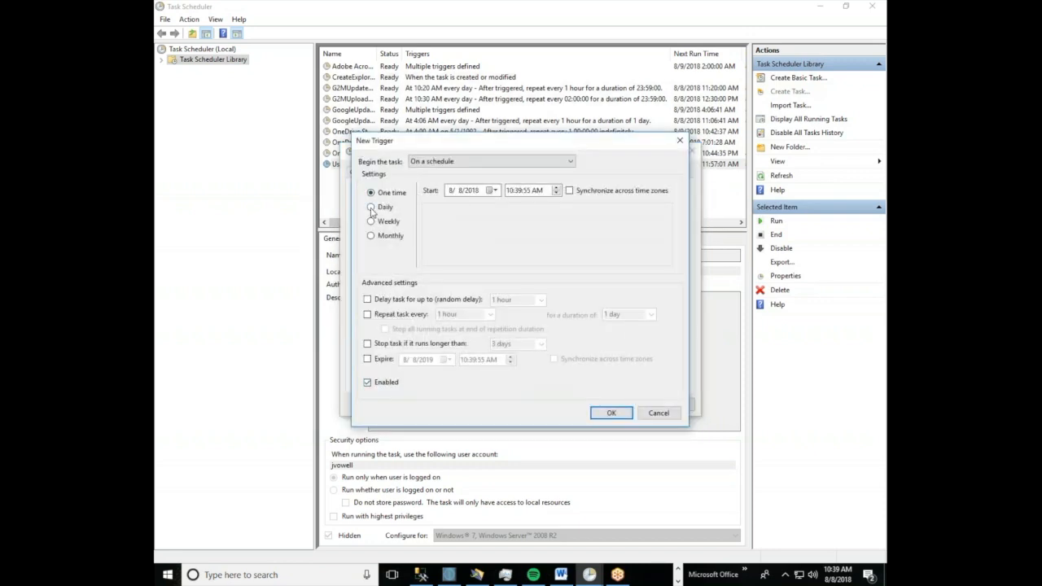
# Define a daily trigger starting 1:00 AM that repeats every 15 minutes.
pyautogui.click(511, 191)
pyautogui.click(519, 190)
pyautogui.click(371, 206)
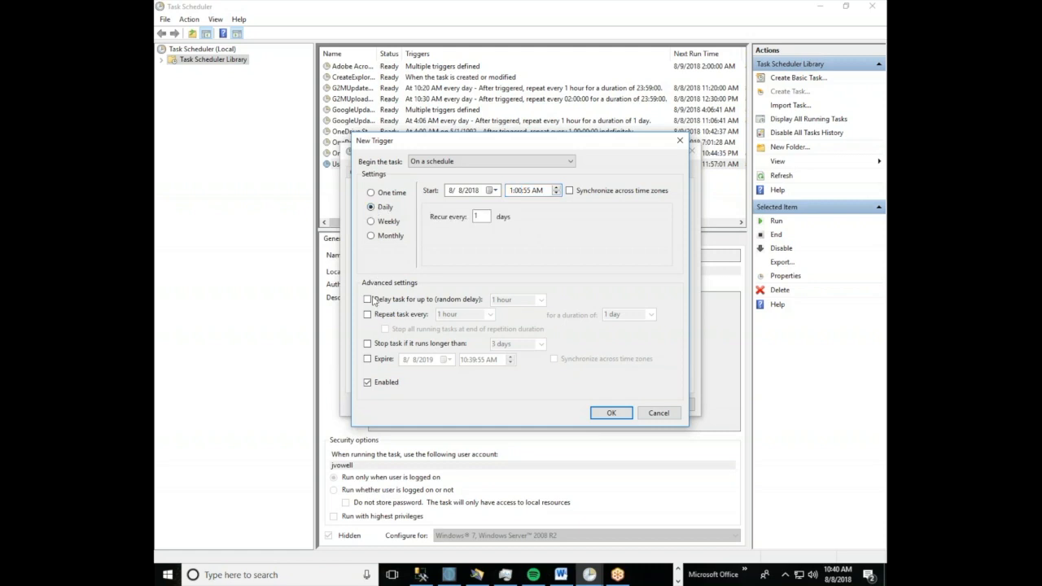
pyautogui.click(367, 315)
pyautogui.click(491, 314)
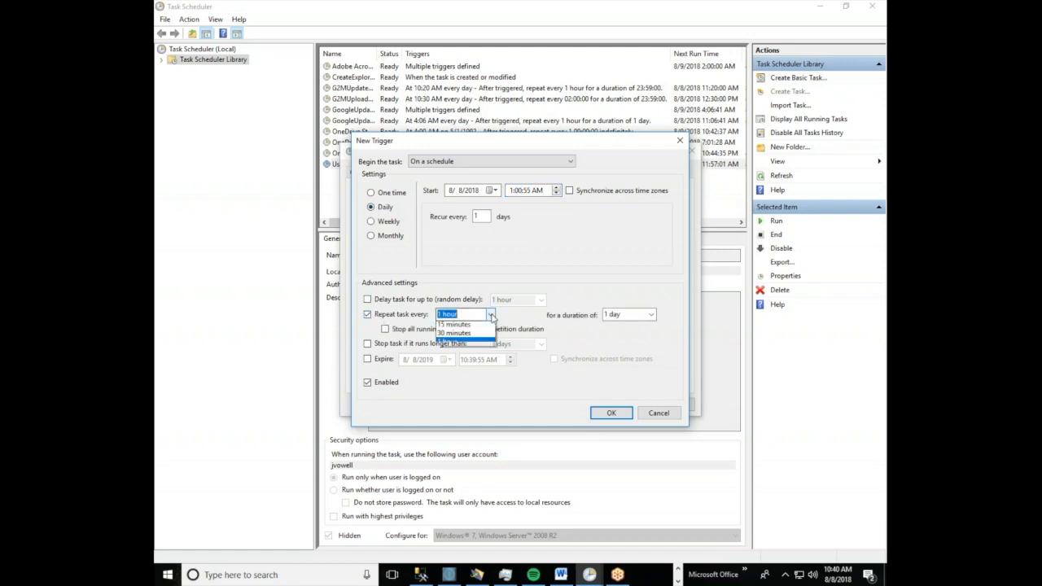
pyautogui.click(454, 343)
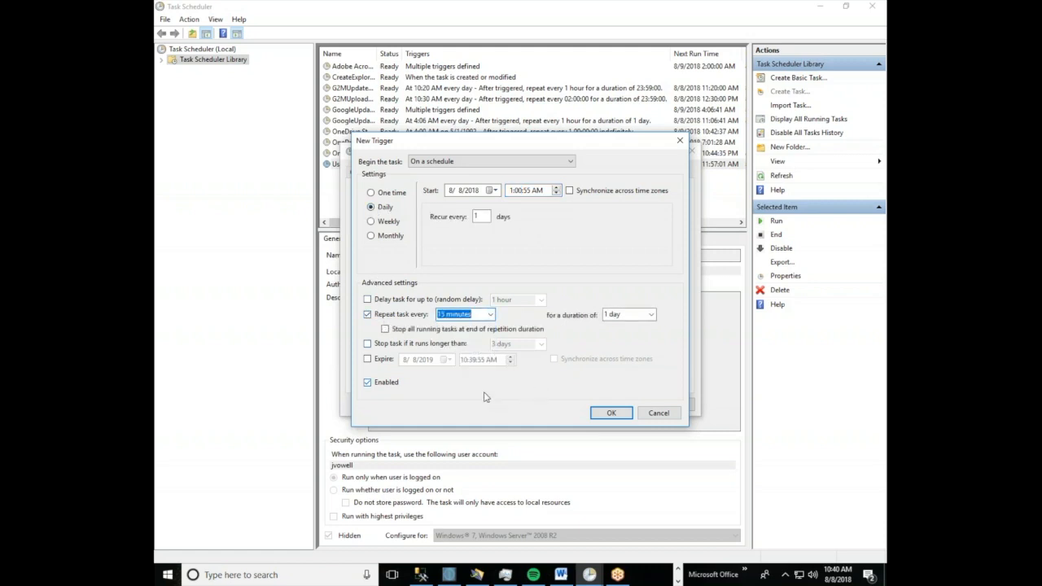
pyautogui.click(610, 413)
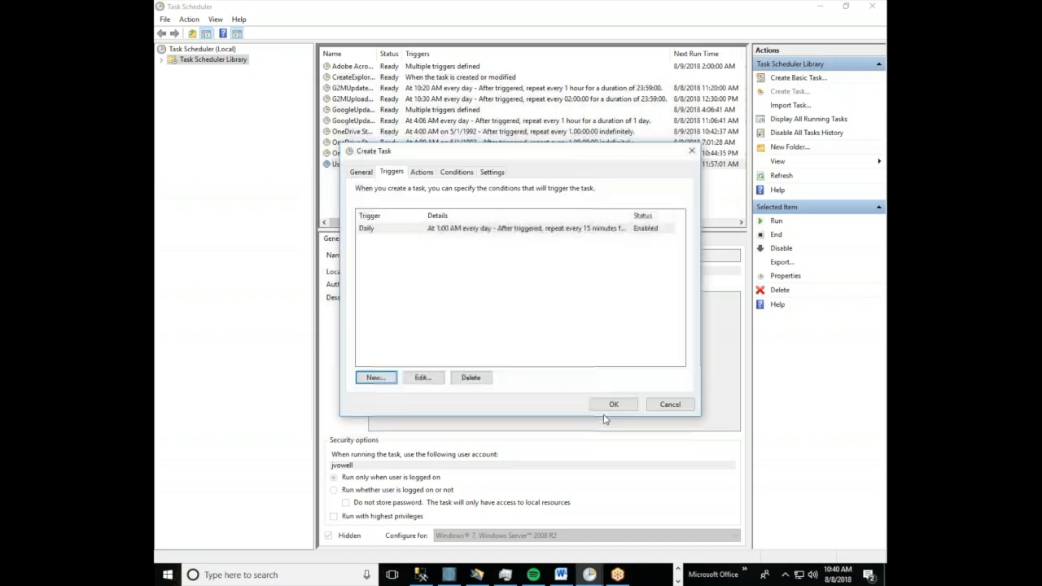
# Add a new action and browse from C: into Program Files (x86) for its program.
pyautogui.click(421, 172)
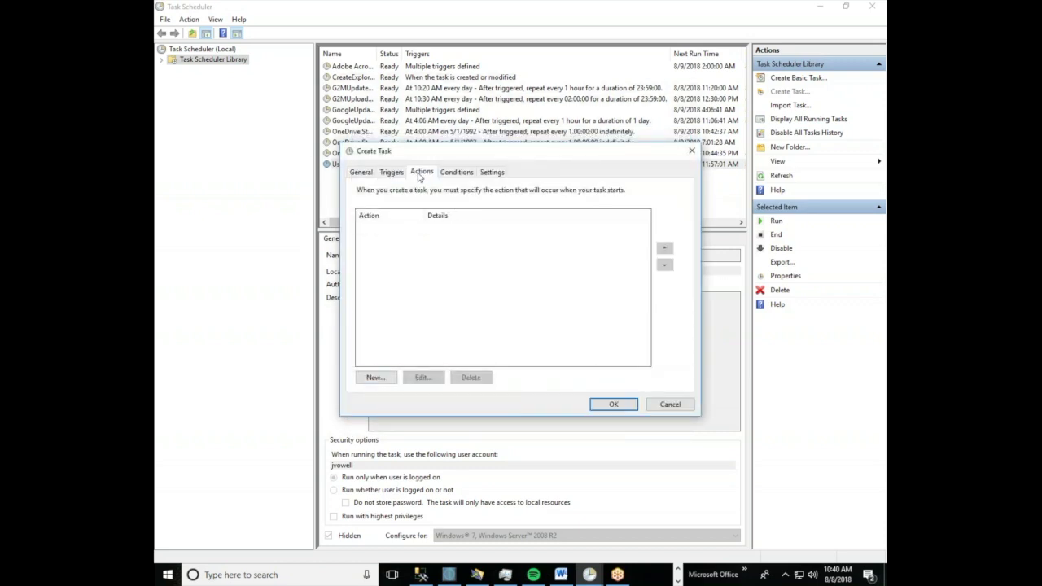
pyautogui.click(375, 376)
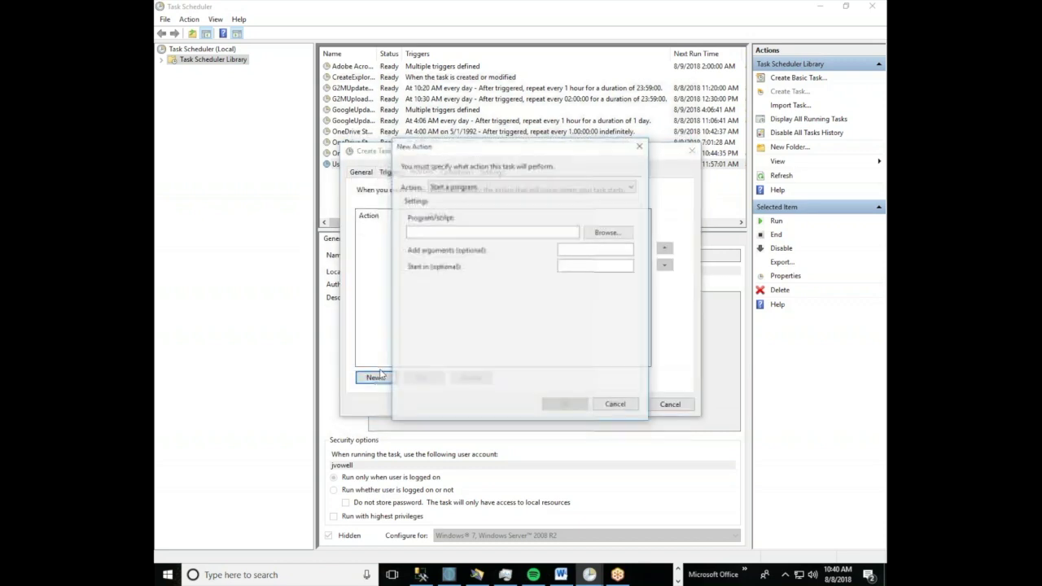
pyautogui.click(609, 233)
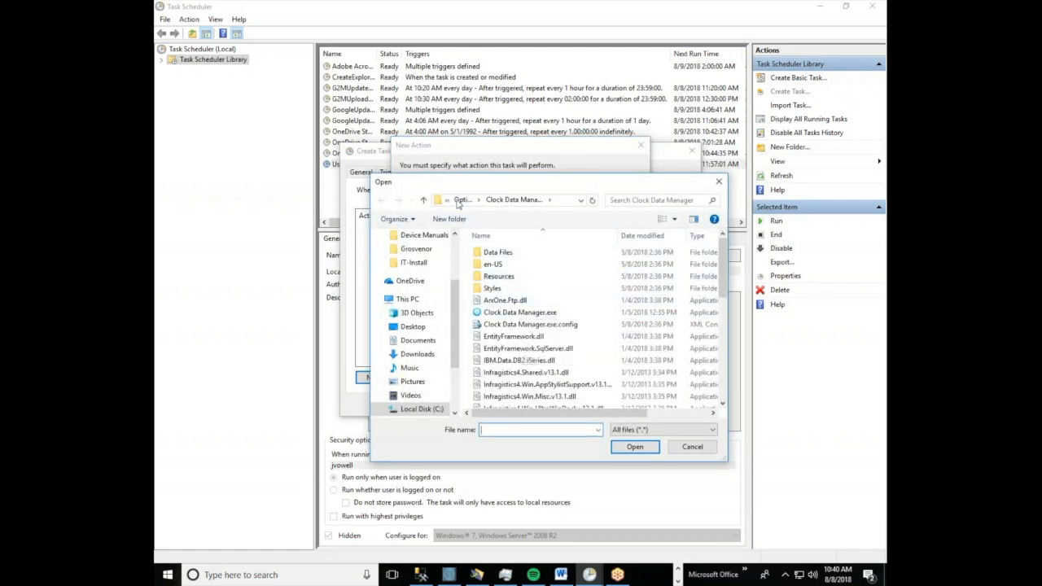
pyautogui.click(422, 408)
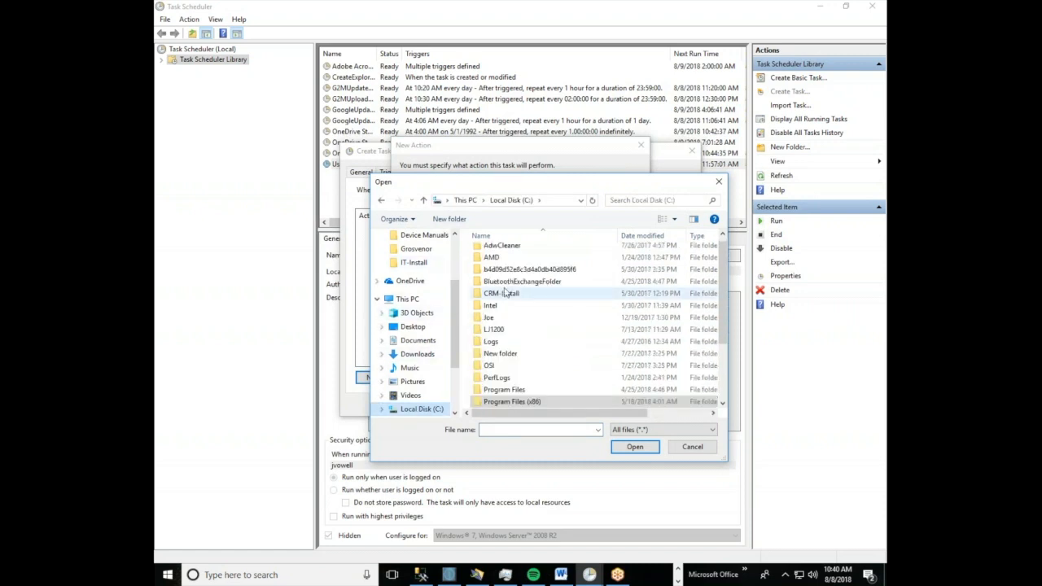
pyautogui.click(560, 402)
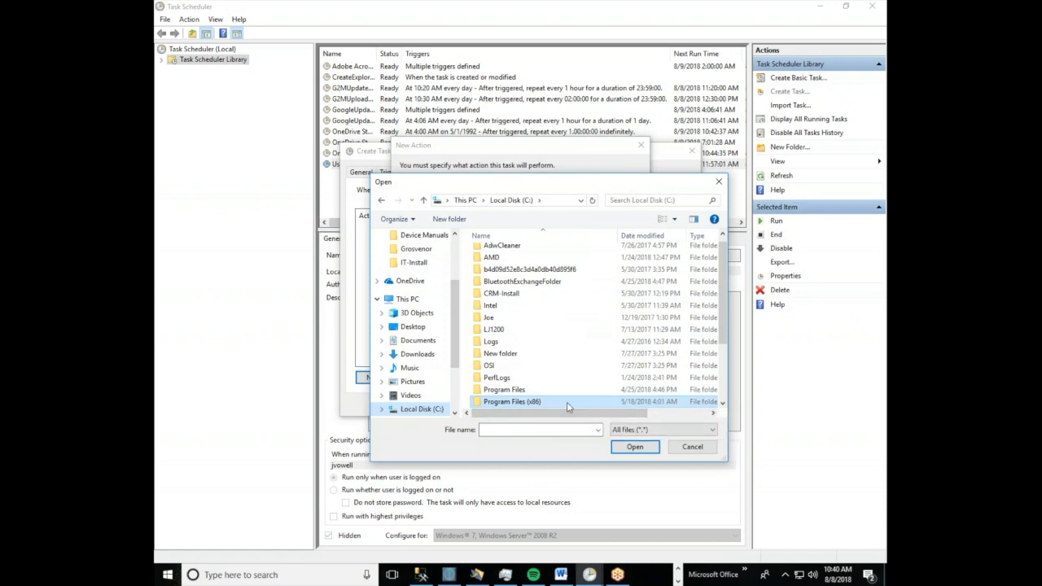
pyautogui.moveTo(556, 402)
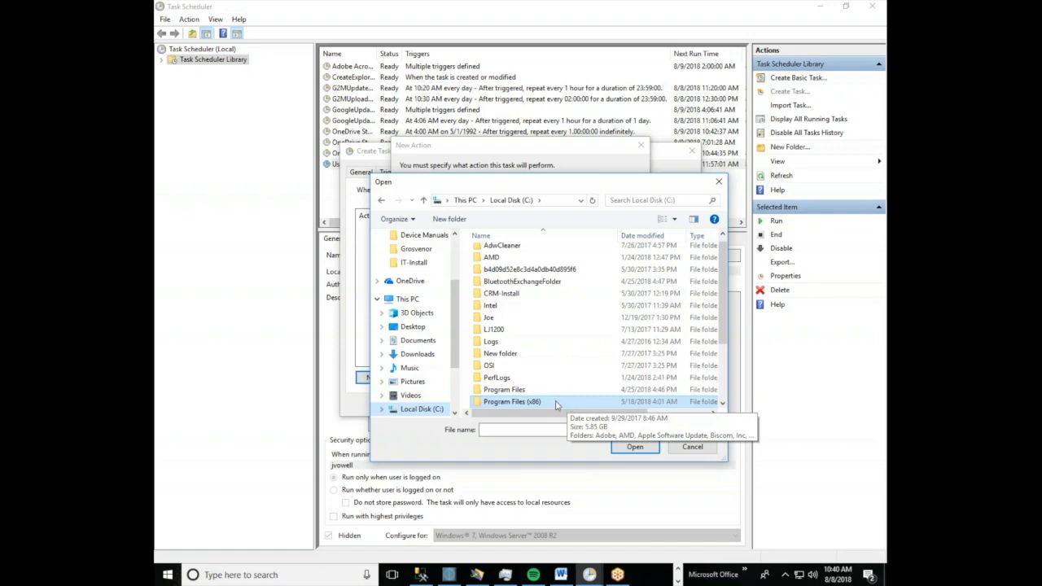
pyautogui.doubleClick(556, 404)
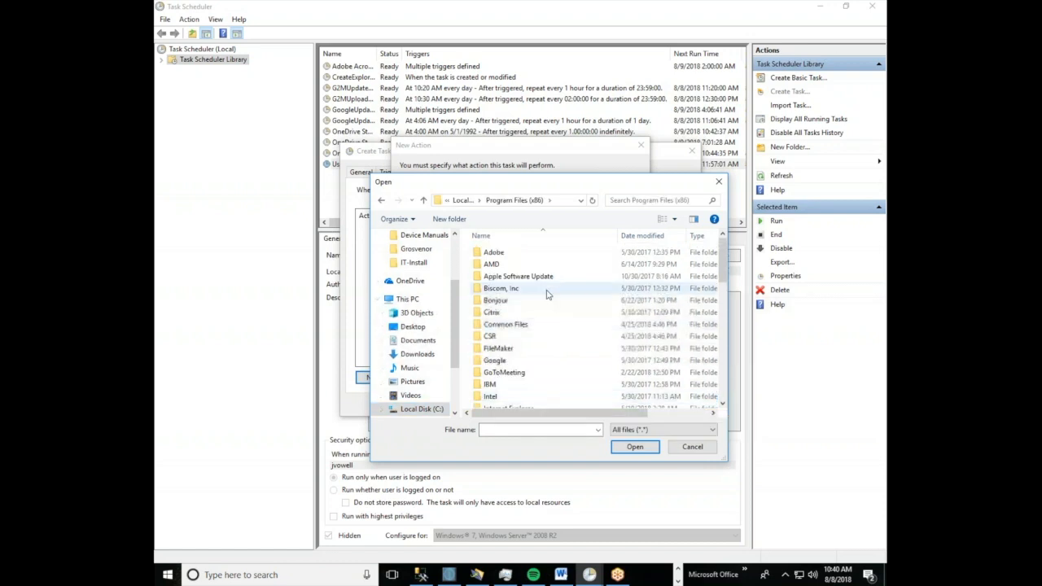
pyautogui.scroll(-5, 560, 306)
pyautogui.scroll(-5, 560, 306)
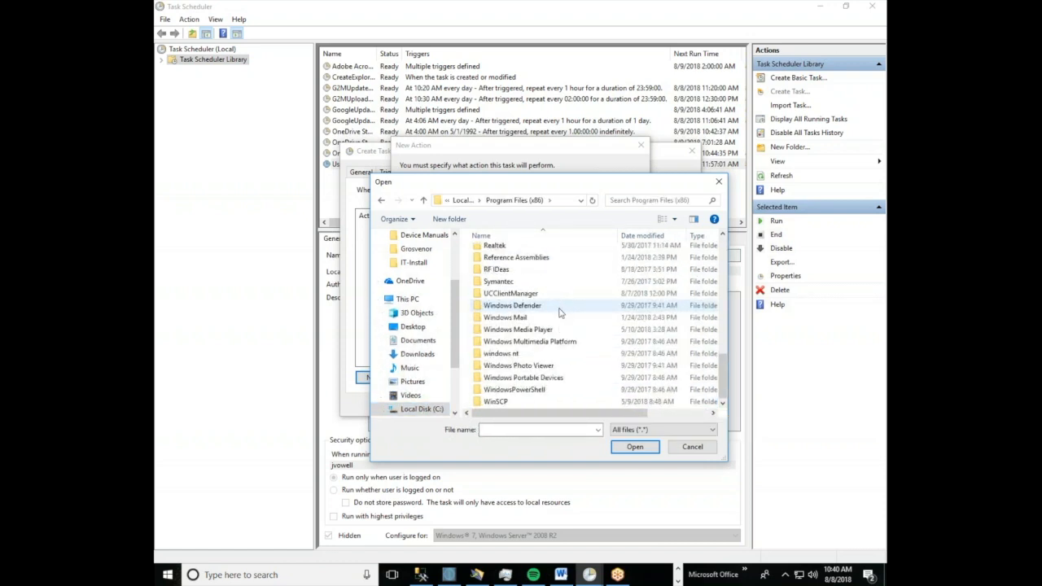
pyautogui.scroll(4, 560, 312)
pyautogui.scroll(1, 546, 325)
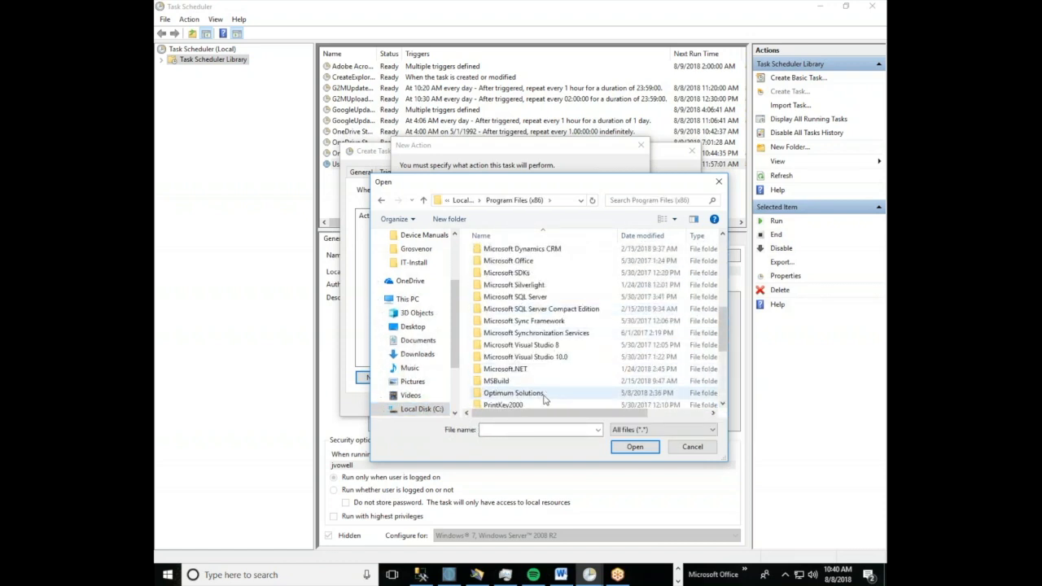
# Choose Unattended Clock Access.exe from Optimum Solutions\Clock Data Manager as the program.
pyautogui.doubleClick(513, 393)
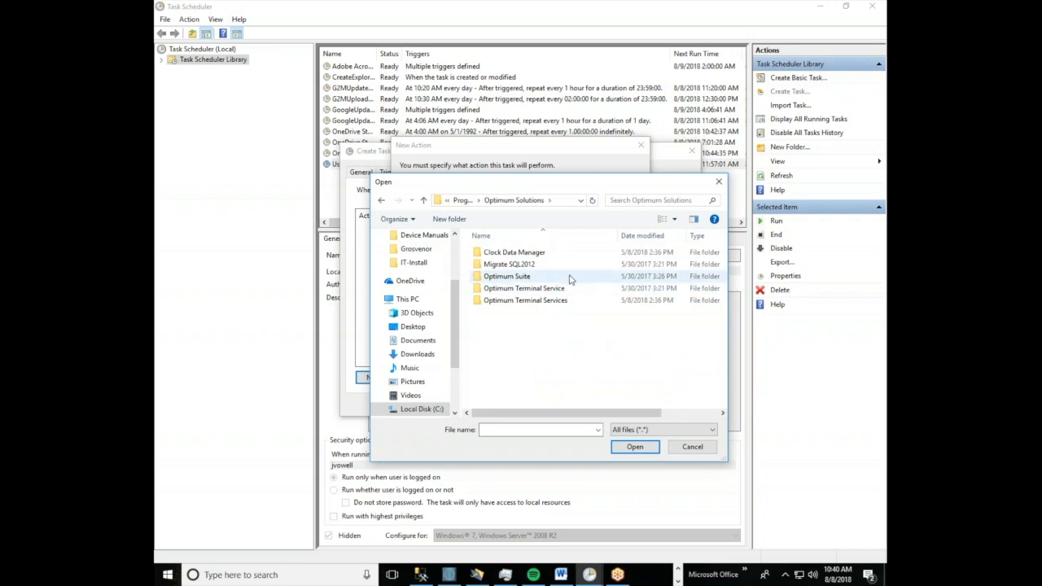
pyautogui.click(515, 252)
pyautogui.doubleClick(514, 253)
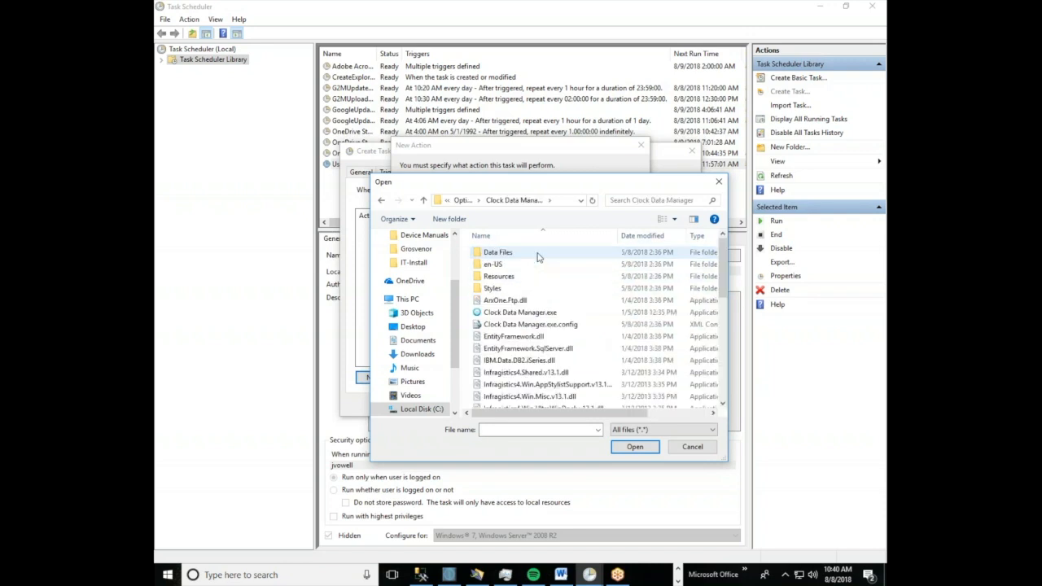
pyautogui.scroll(-3, 554, 326)
pyautogui.scroll(-3, 562, 358)
pyautogui.doubleClick(527, 389)
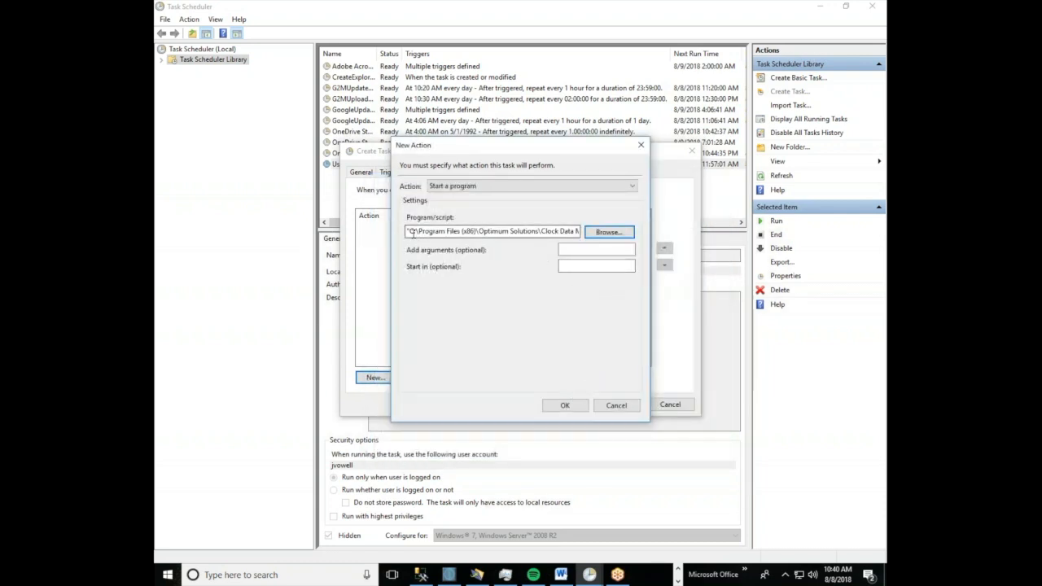
pyautogui.click(412, 231)
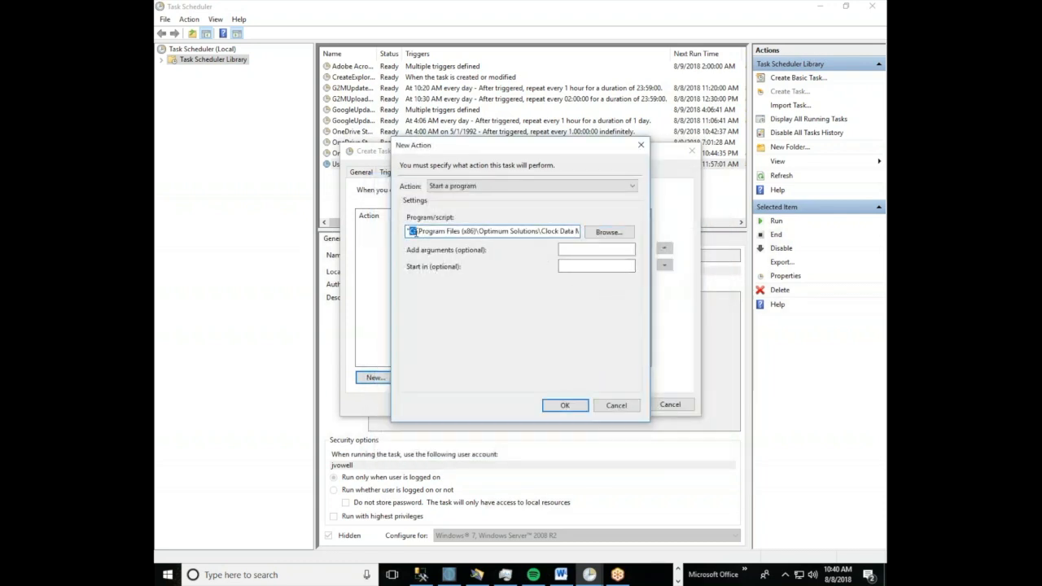
# Copy the Clock Data Manager folder path into 'Start in' and confirm the action.
pyautogui.moveTo(409, 232)
pyautogui.mouseDown()
pyautogui.moveTo(595, 236)
pyautogui.moveTo(488, 233)
pyautogui.mouseUp()
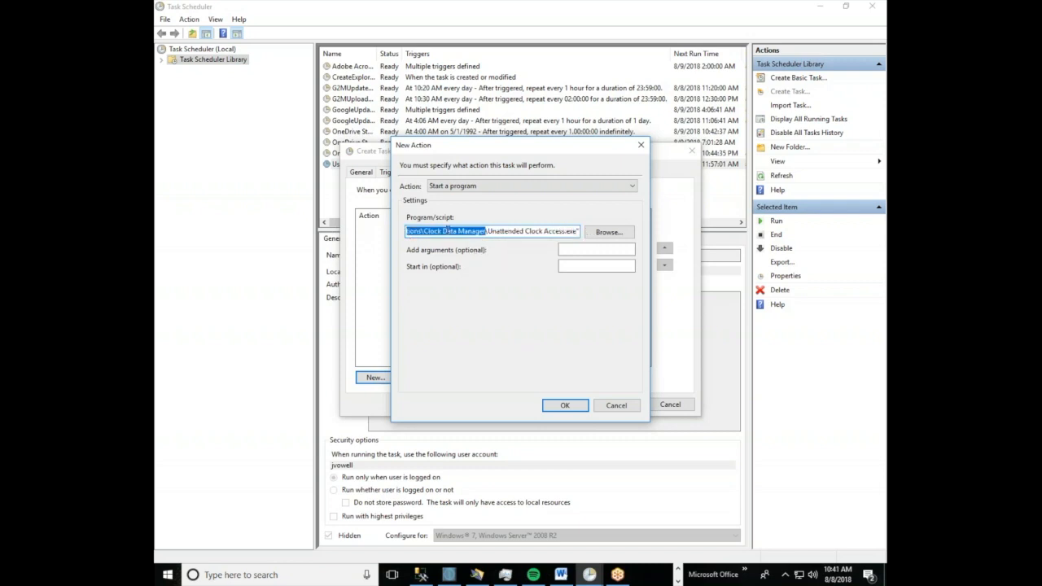
pyautogui.rightClick(450, 231)
pyautogui.click(481, 268)
pyautogui.click(596, 266)
pyautogui.rightClick(596, 266)
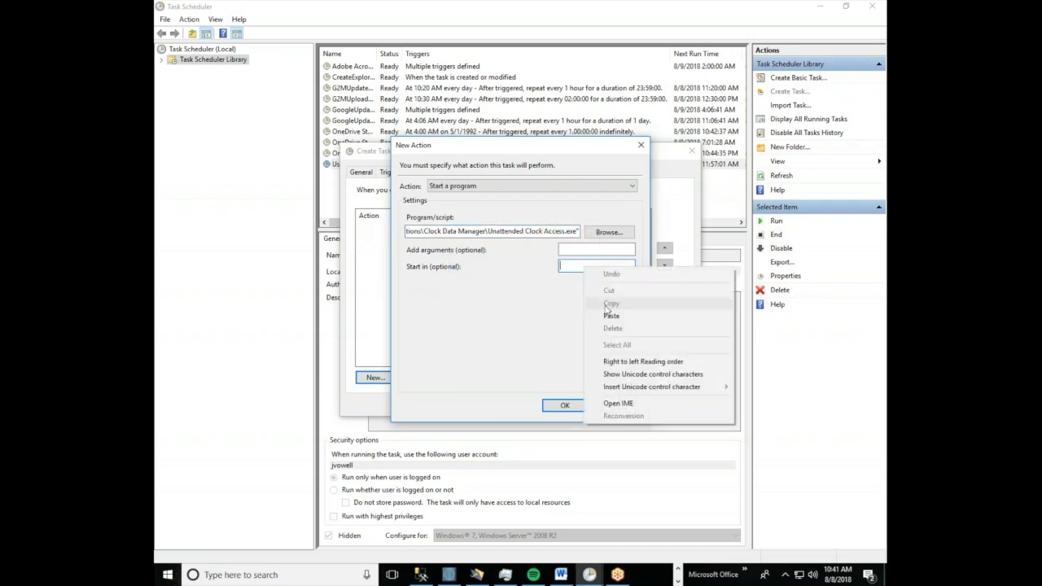
pyautogui.click(606, 315)
pyautogui.click(565, 406)
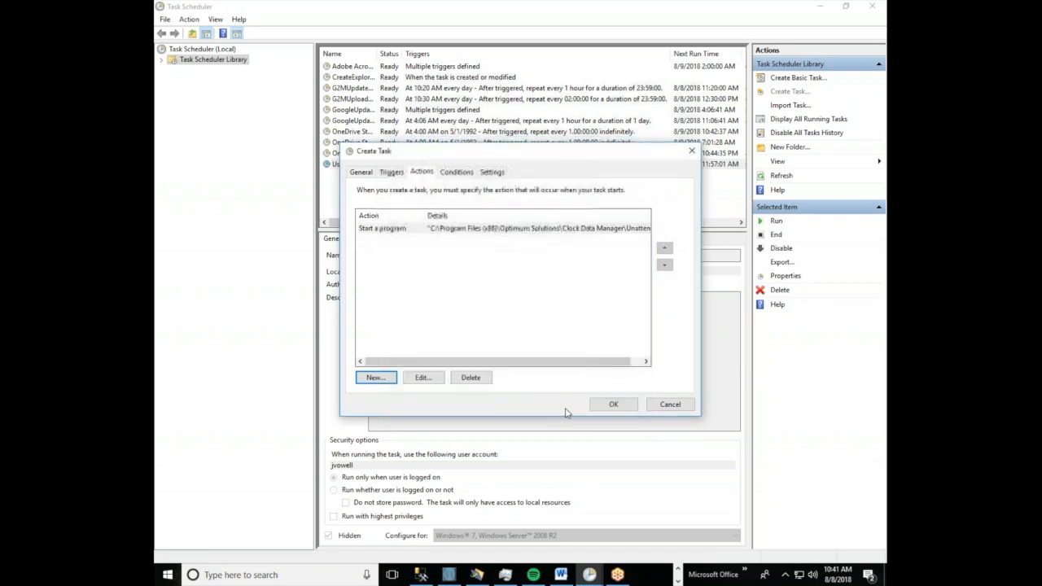
# Name the task 'Unattended', save it and confirm the account password.
pyautogui.click(613, 405)
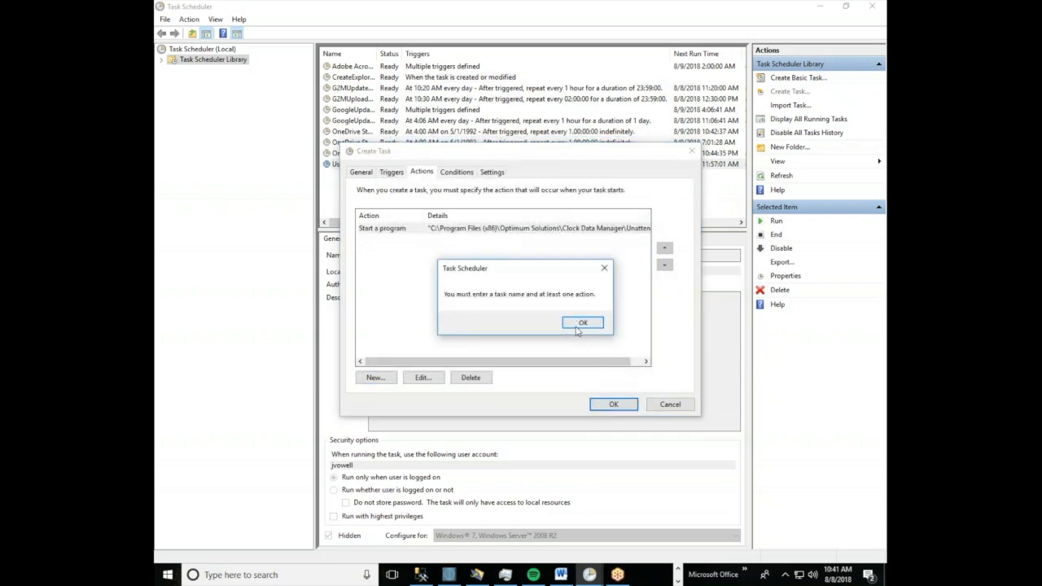
pyautogui.click(583, 326)
pyautogui.click(407, 188)
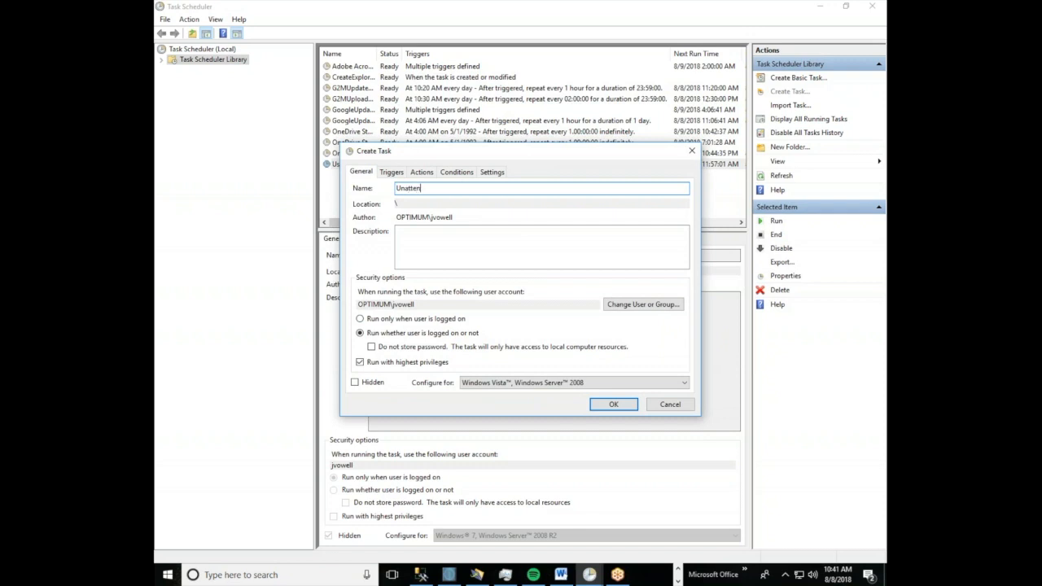
pyautogui.click(613, 404)
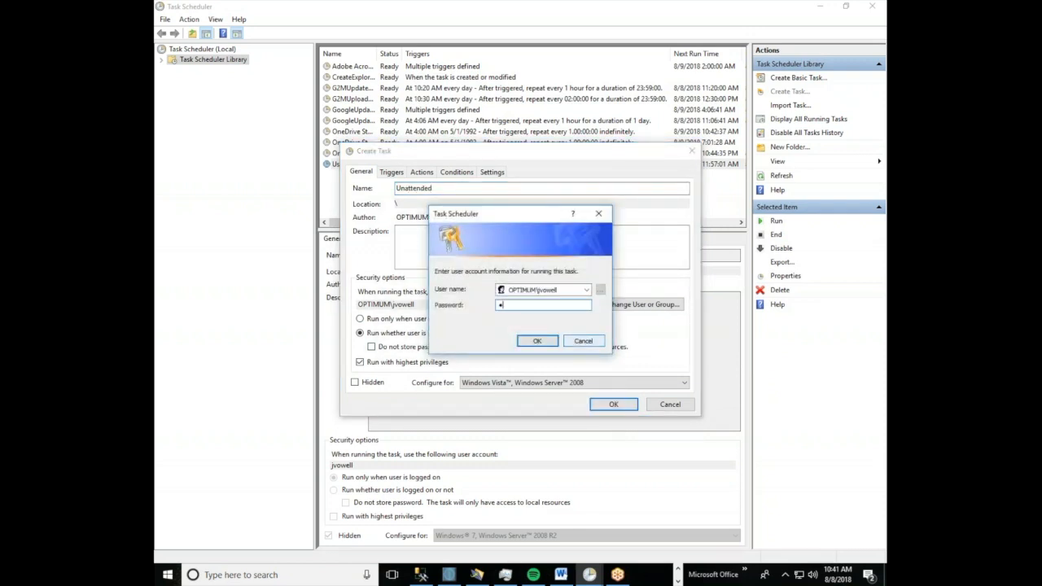
pyautogui.press('Return')
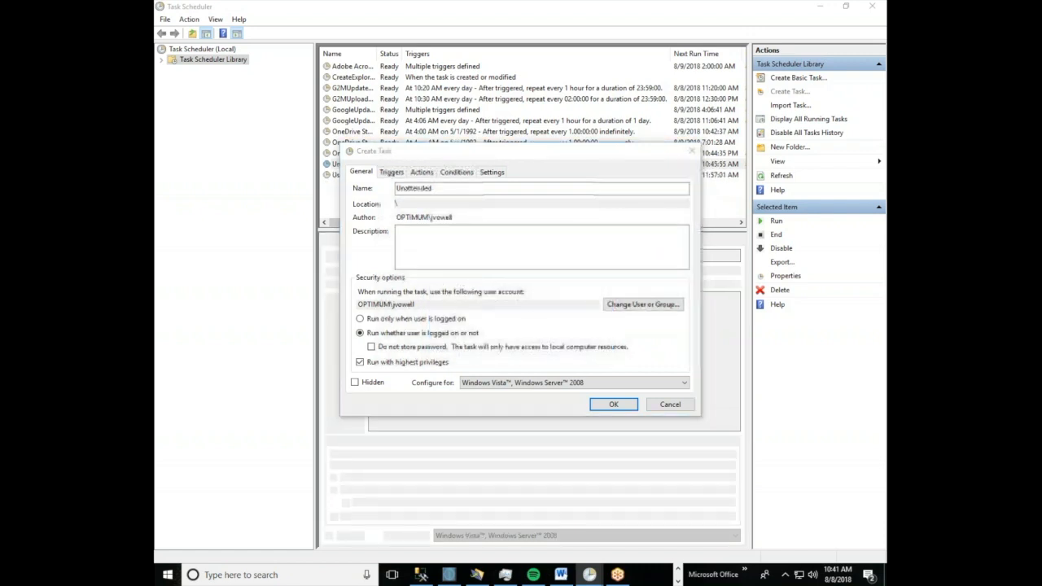